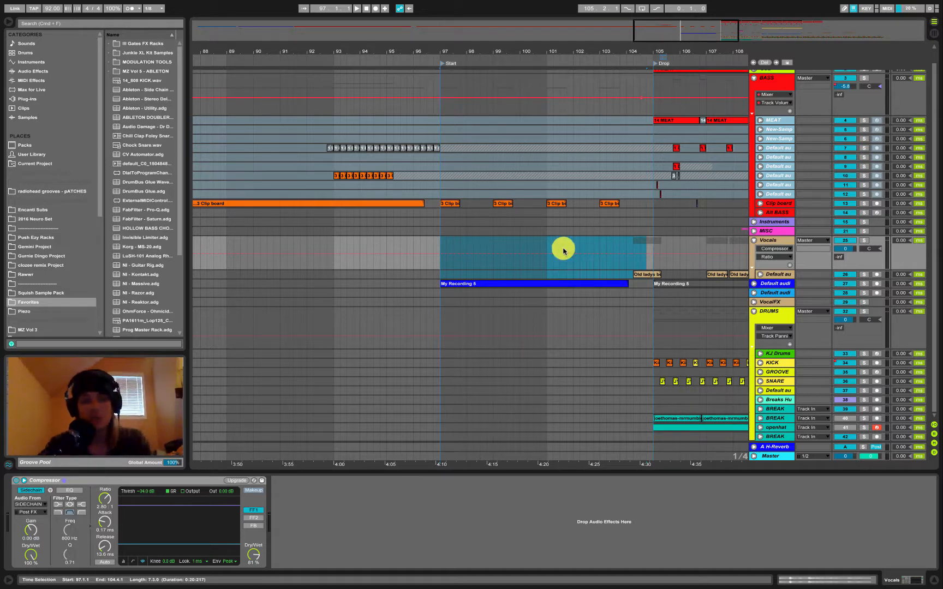
Step: Play the arrangement from just before the Start marker at bar 97 through into the drop
{"action": "scroll", "coordinate": [655, 233], "scroll_direction": "right", "scroll_amount": 5}
{"action": "scroll", "coordinate": [655, 234], "scroll_direction": "up", "scroll_amount": 1}
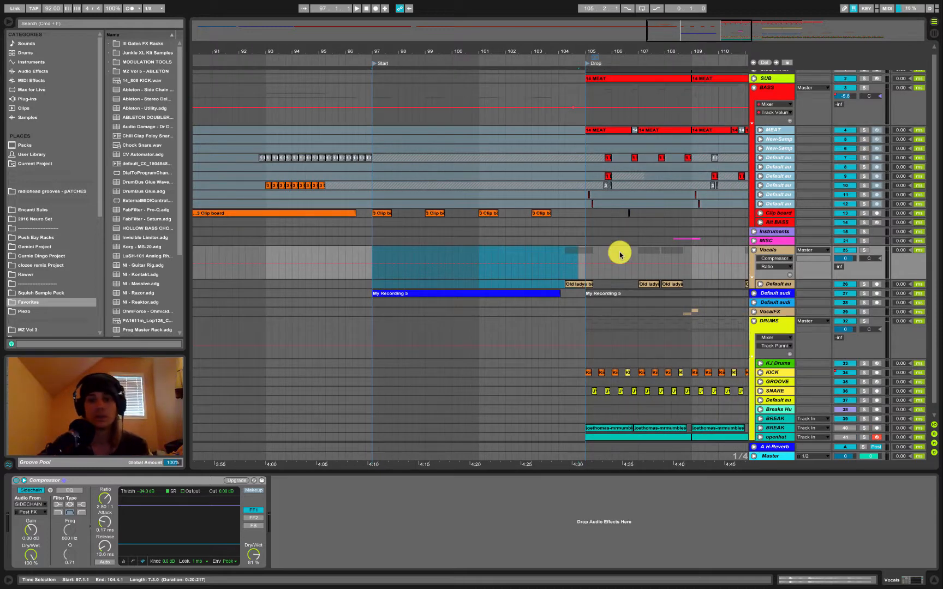
{"action": "scroll", "coordinate": [620, 254], "scroll_direction": "right", "scroll_amount": 6}
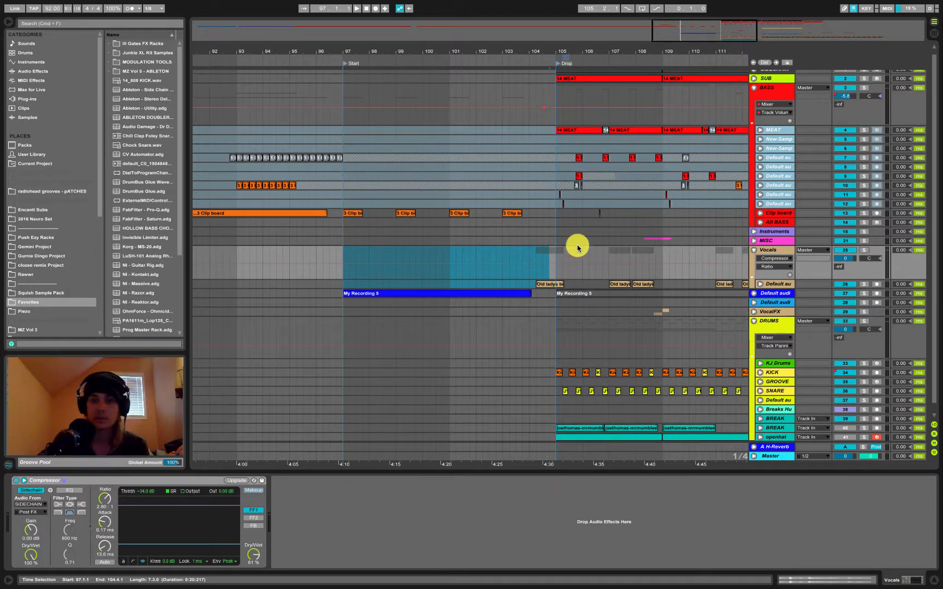
{"action": "scroll", "coordinate": [578, 246], "scroll_direction": "up", "scroll_amount": 1}
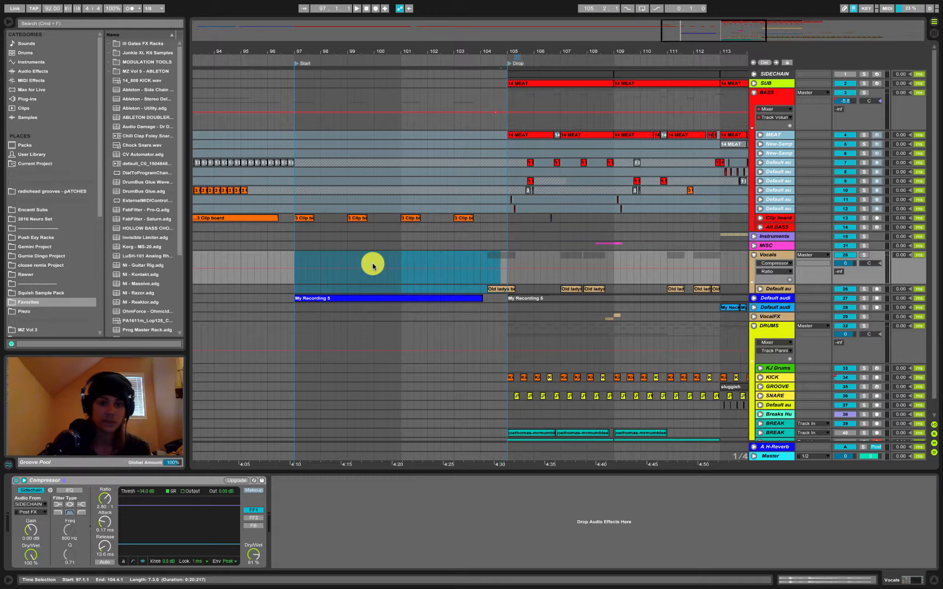
{"action": "key", "text": "Left"}
{"action": "key", "text": "space"}
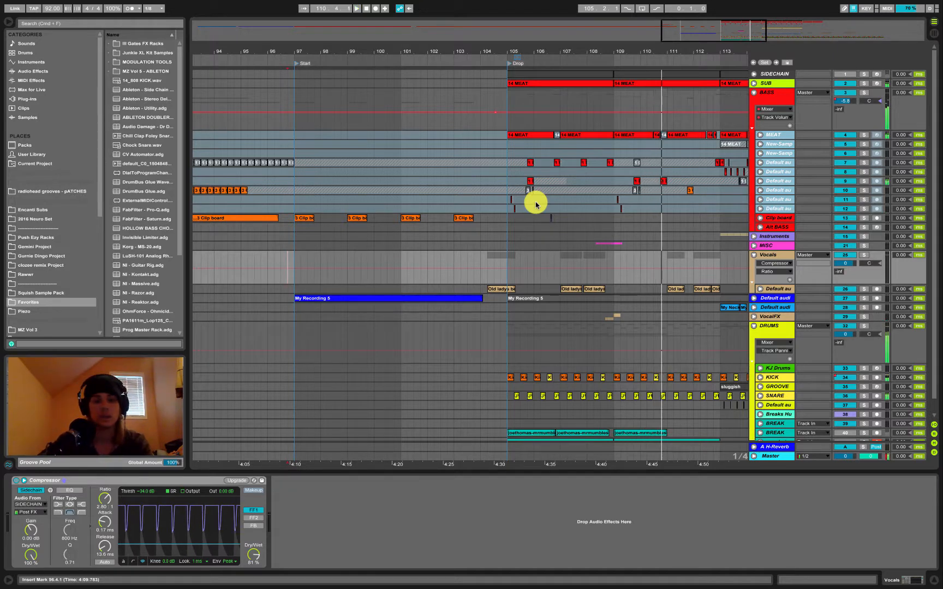
Step: Show the SNARE track's device chain and unfold the track to display its waveforms at the Drop marker
{"action": "scroll", "coordinate": [462, 273], "scroll_direction": "down", "scroll_amount": 2}
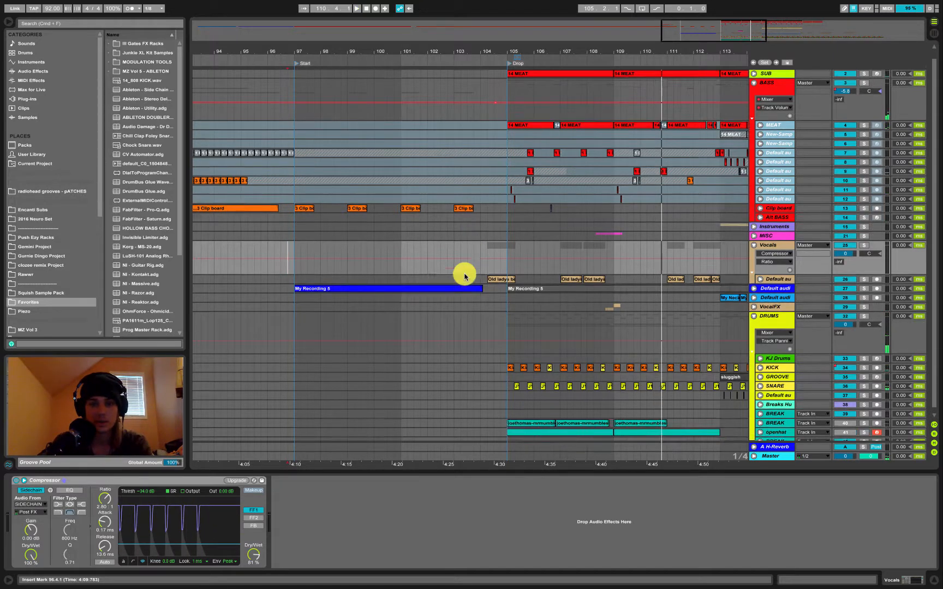
{"action": "scroll", "coordinate": [464, 275], "scroll_direction": "left", "scroll_amount": 3}
{"action": "scroll", "coordinate": [464, 274], "scroll_direction": "left", "scroll_amount": 2}
{"action": "mouse_move", "coordinate": [403, 53]}
{"action": "left_mouse_down"}
{"action": "mouse_move", "coordinate": [396, 73]}
{"action": "mouse_move", "coordinate": [394, 51]}
{"action": "left_mouse_up"}
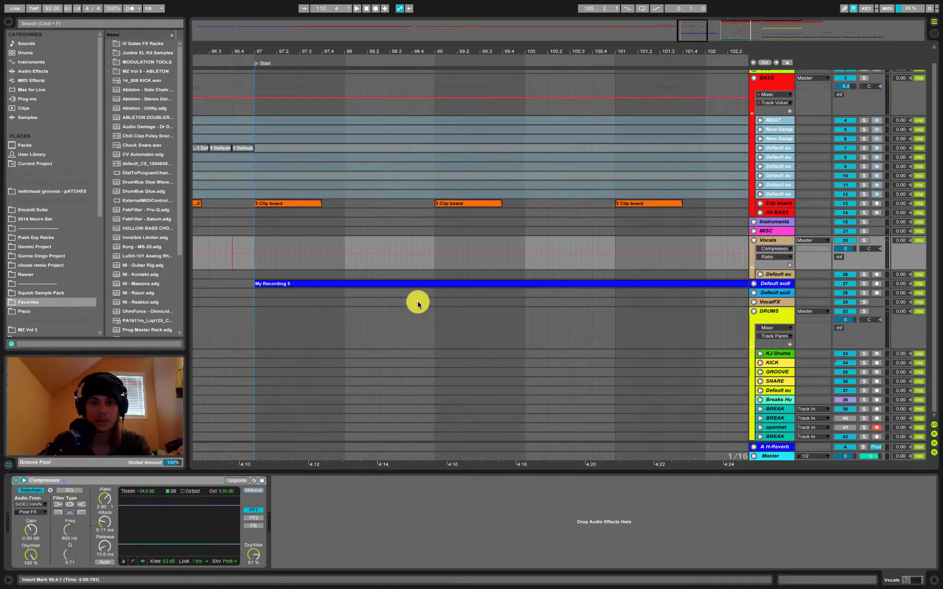
{"action": "scroll", "coordinate": [564, 251], "scroll_direction": "right", "scroll_amount": 10}
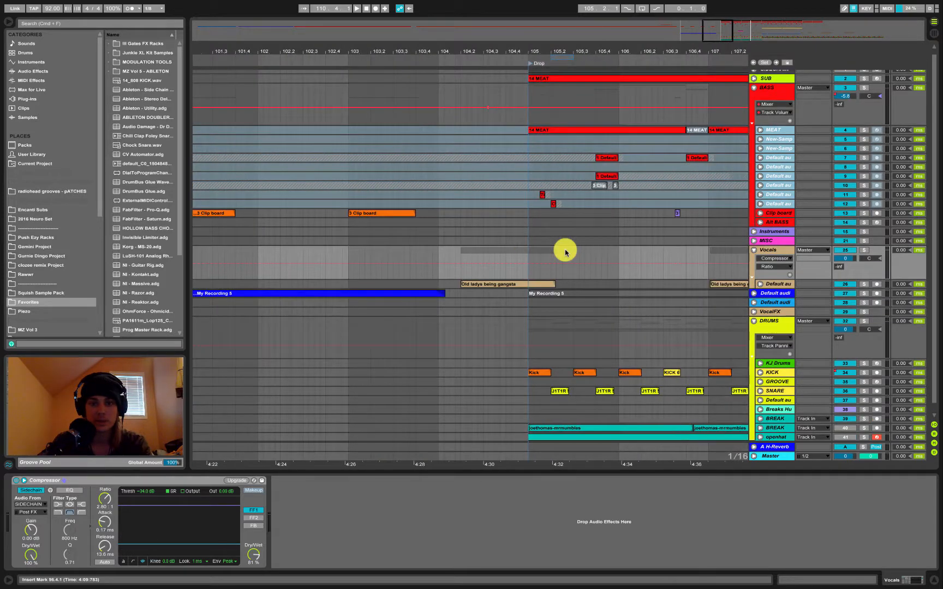
{"action": "scroll", "coordinate": [488, 256], "scroll_direction": "right", "scroll_amount": 3}
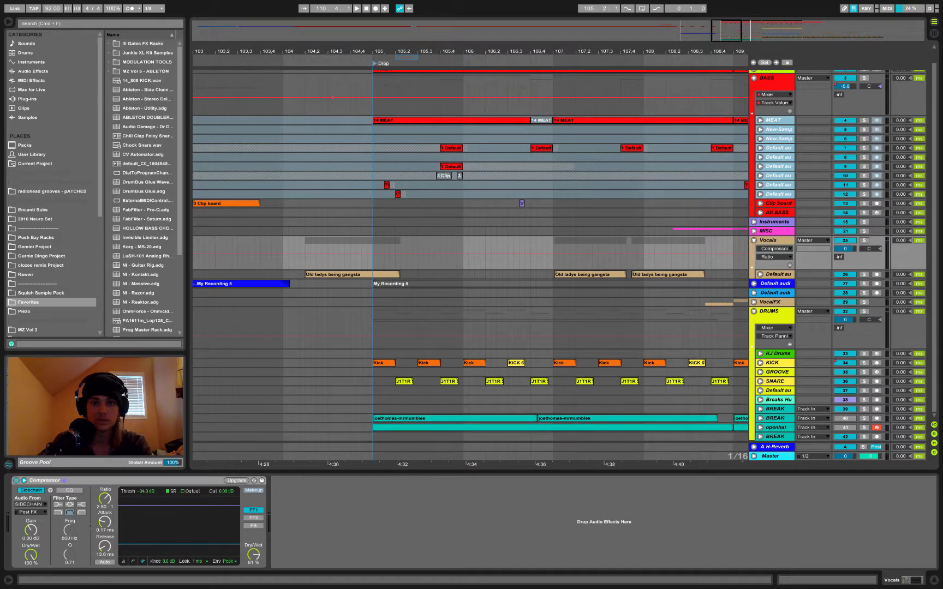
{"action": "left_click_drag", "start_coordinate": [413, 51], "coordinate": [412, 54]}
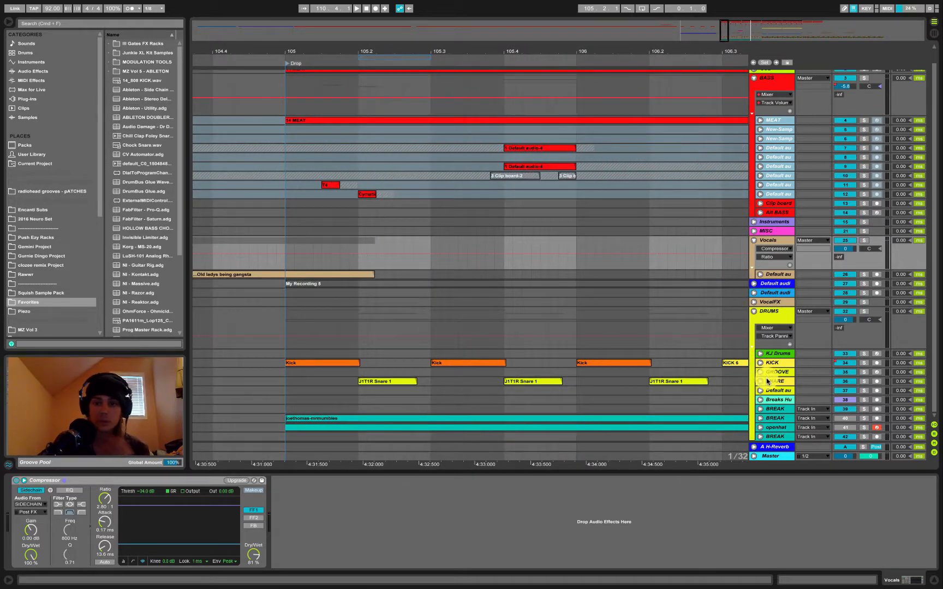
{"action": "left_click", "coordinate": [742, 383]}
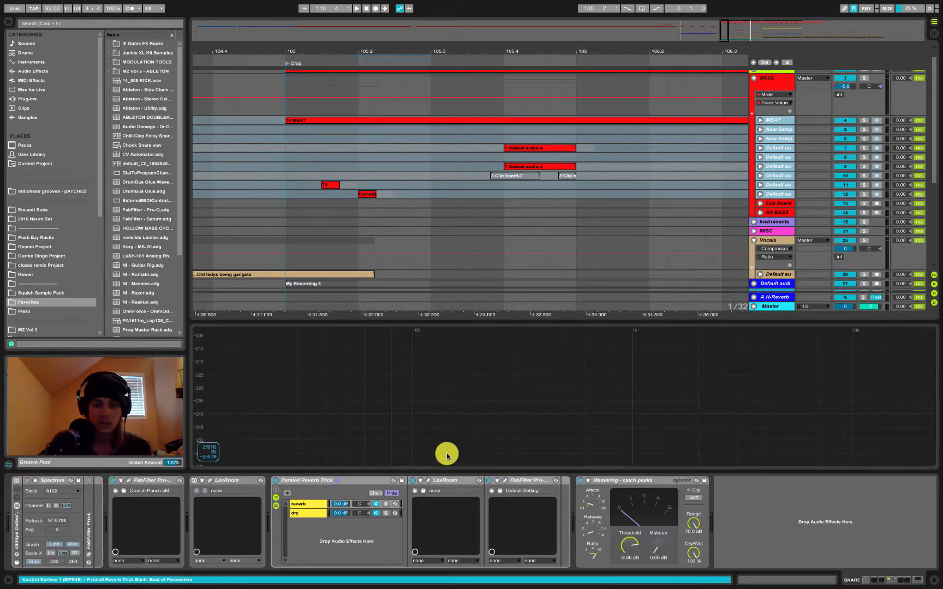
{"action": "scroll", "coordinate": [505, 229], "scroll_direction": "down", "scroll_amount": 6}
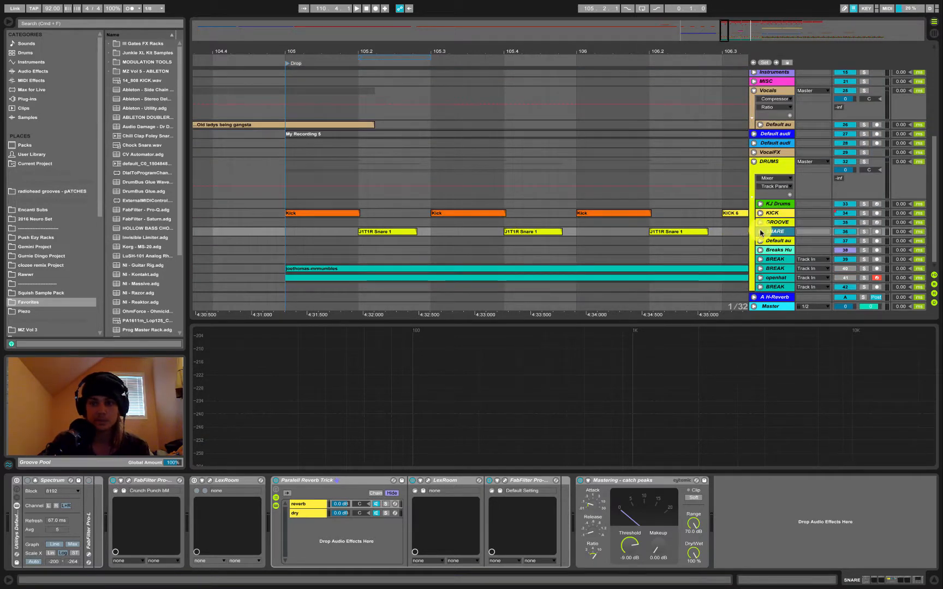
{"action": "left_click", "coordinate": [760, 232]}
{"action": "scroll", "coordinate": [530, 231], "scroll_direction": "down", "scroll_amount": 2}
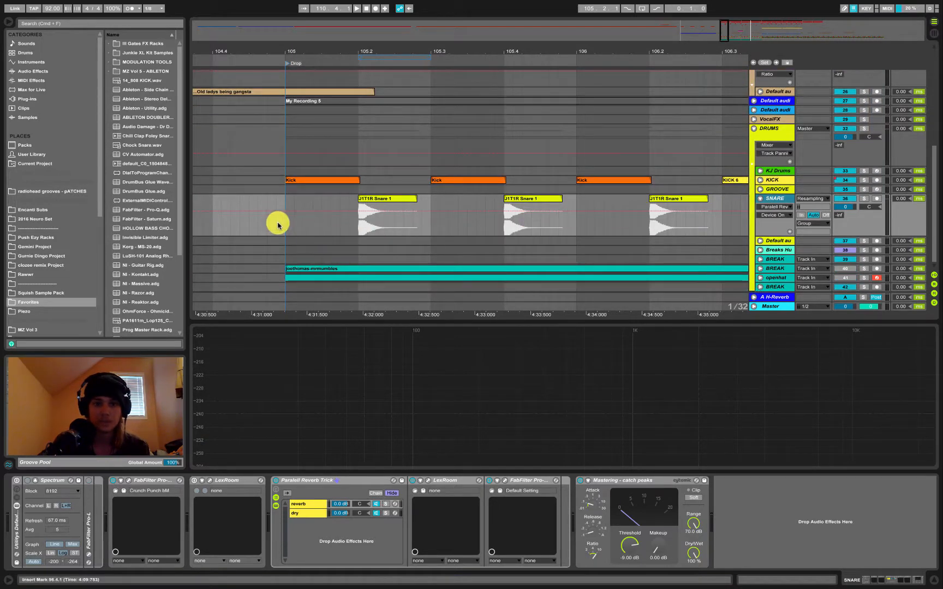
Step: Solo the SNARE track and bypass its Paralell Reverb Trick rack to audition the dry snare
{"action": "left_click", "coordinate": [278, 224]}
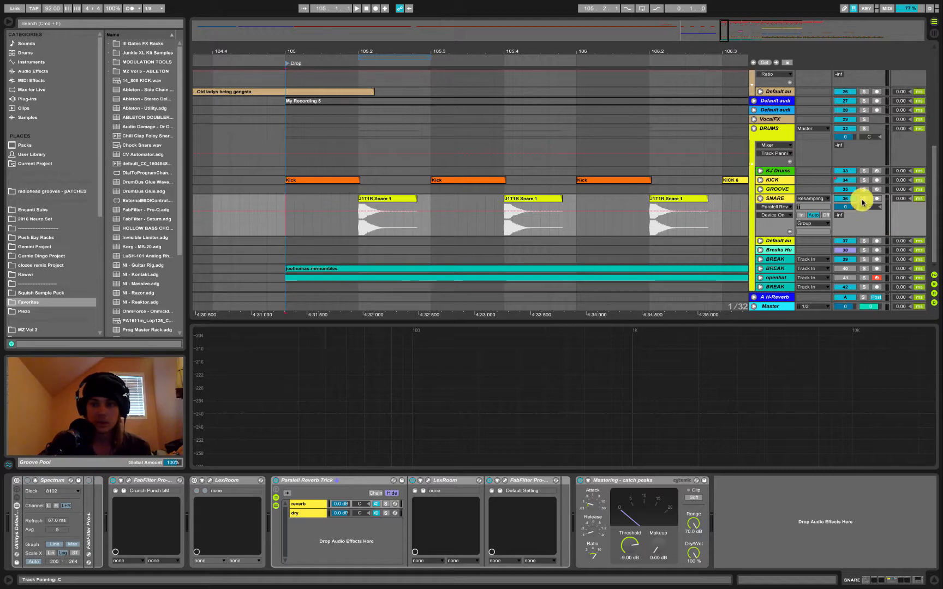
{"action": "left_click", "coordinate": [864, 199]}
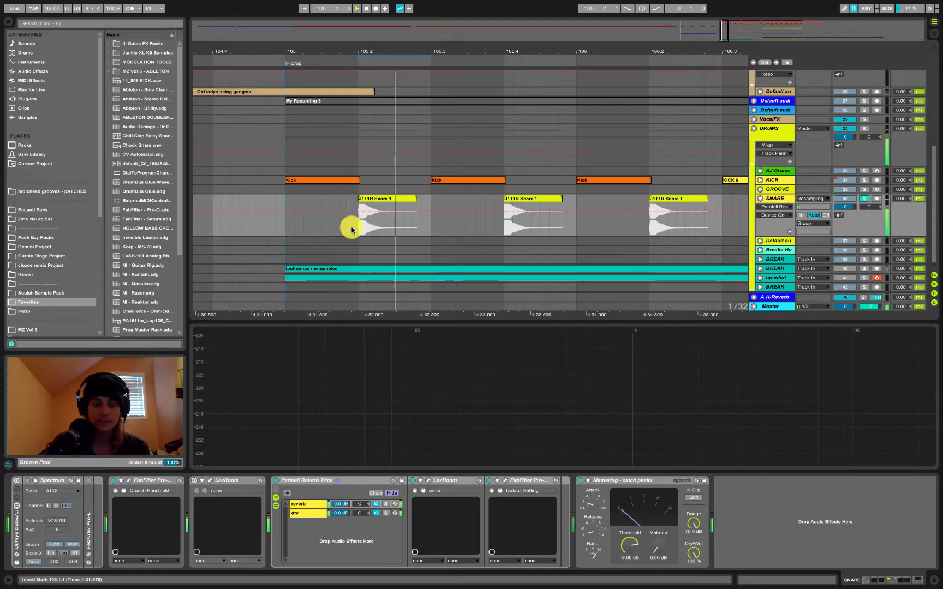
{"action": "left_click", "coordinate": [276, 480]}
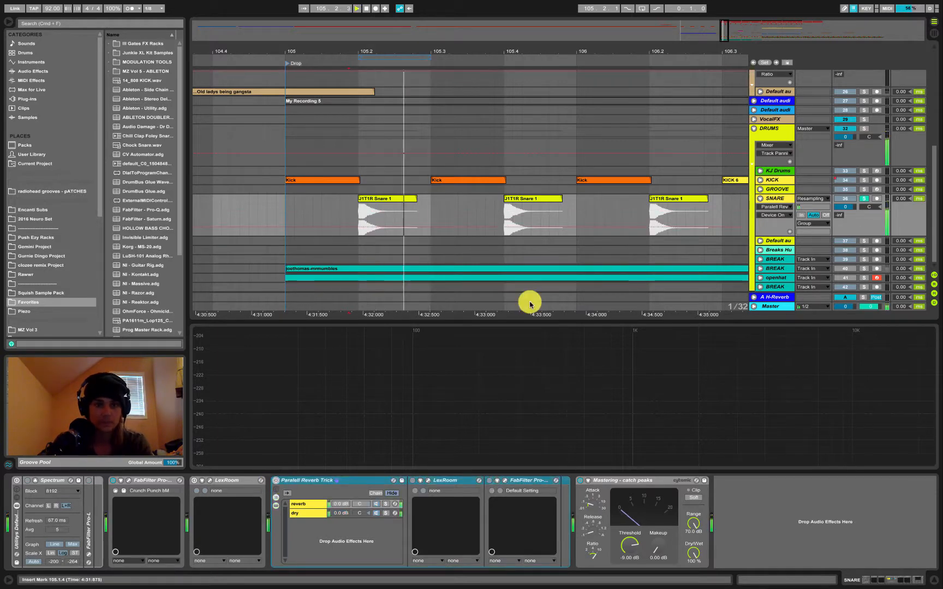
{"action": "key", "text": "space"}
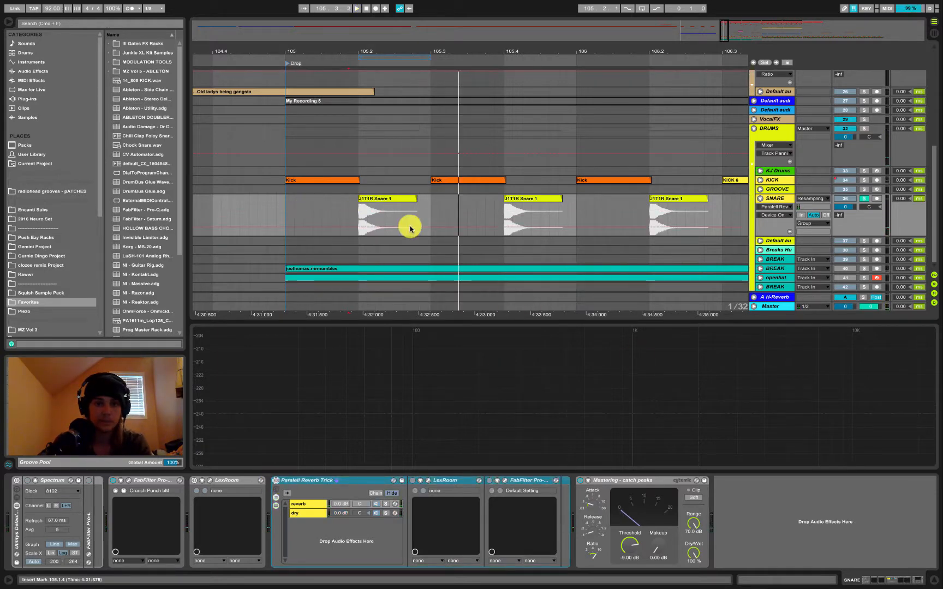
{"action": "left_click", "coordinate": [348, 214]}
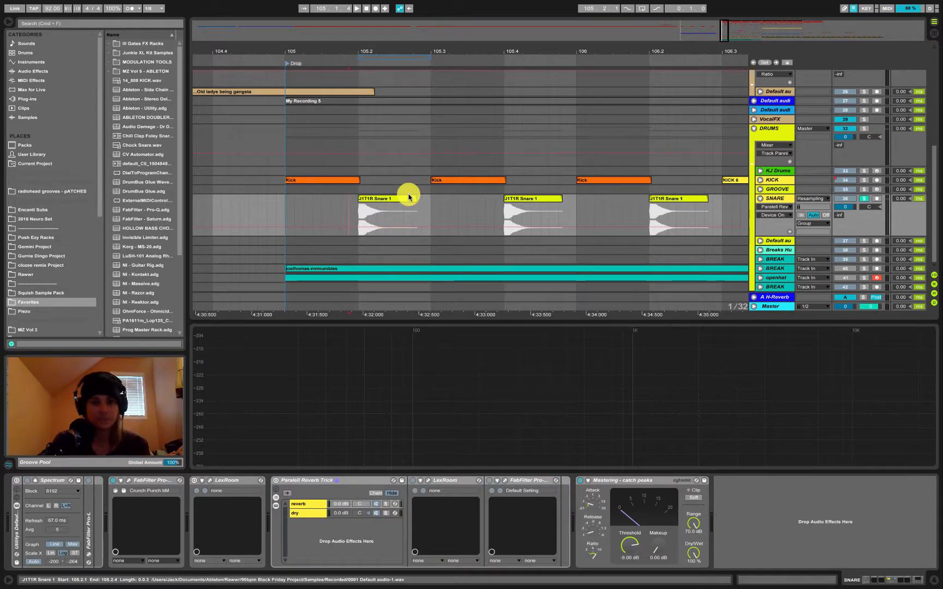
{"action": "key", "text": "space"}
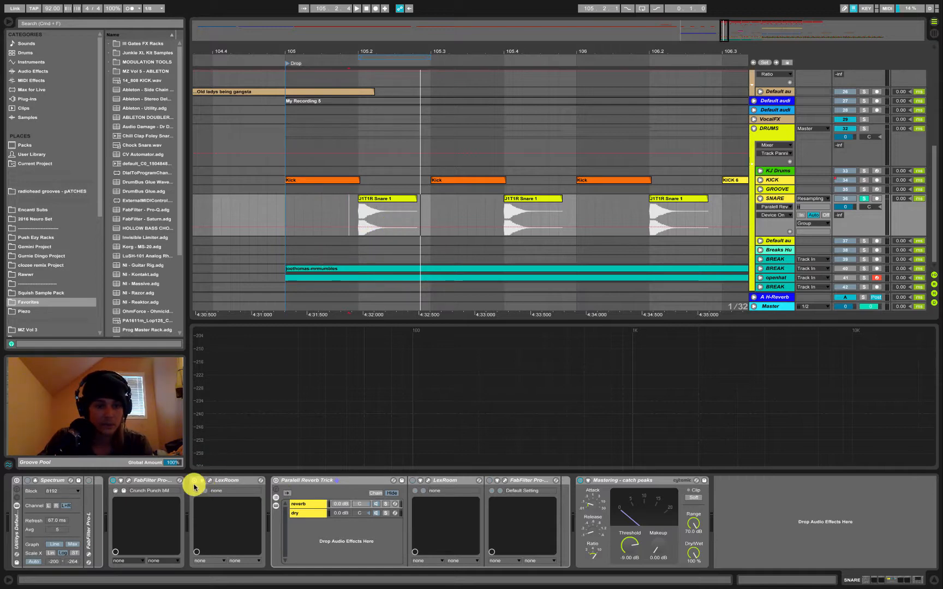
Step: Open the active LexRoom reverb ahead of the Paralell Reverb Trick rack and audition the snare with Mix at 100%
{"action": "left_click", "coordinate": [212, 481]}
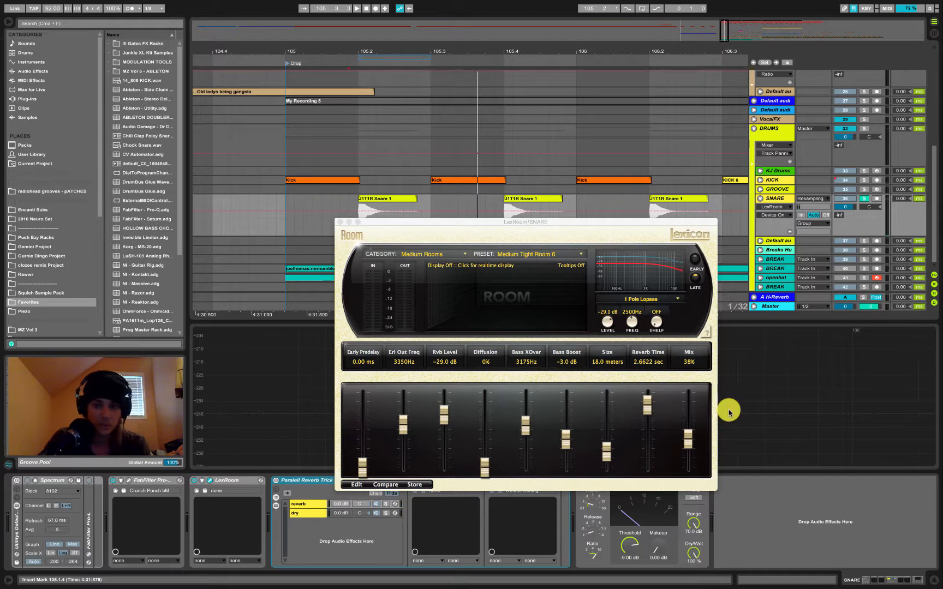
{"action": "left_click_drag", "start_coordinate": [683, 437], "coordinate": [662, 363]}
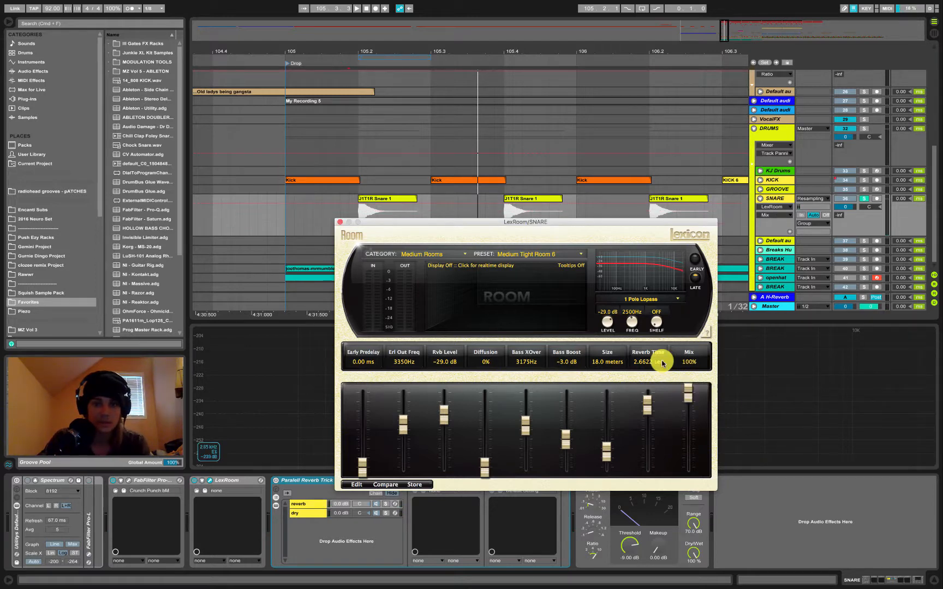
{"action": "left_click", "coordinate": [348, 202]}
{"action": "key", "text": "space"}
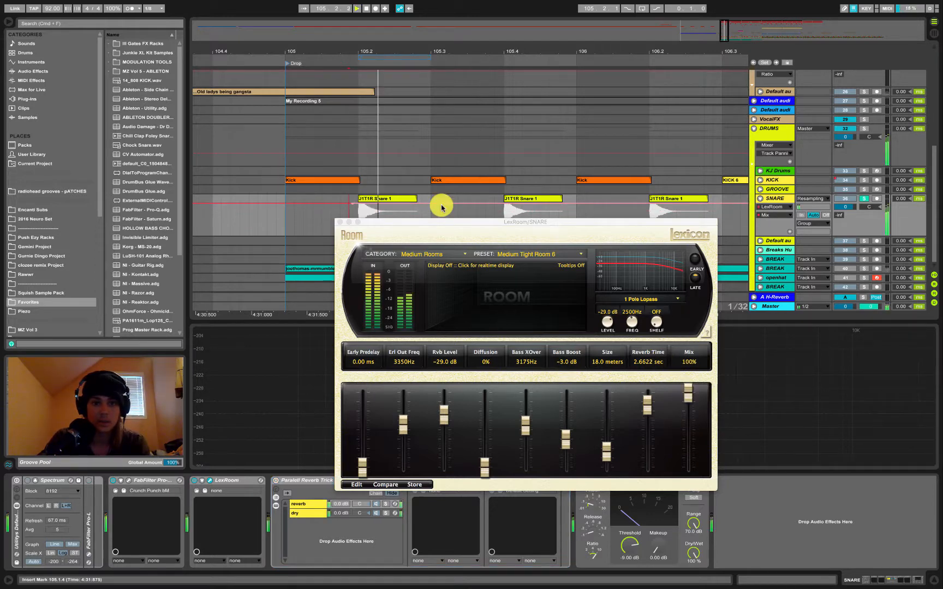
{"action": "key", "text": "space"}
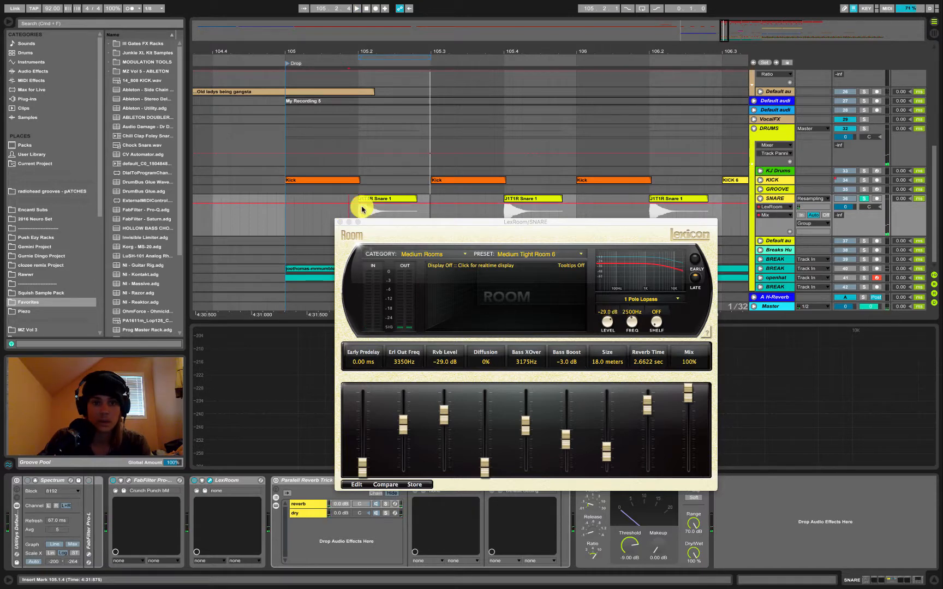
Step: Lower the LexRoom Mix to 47% and play the snare to hear the dry/wet blend
{"action": "left_click_drag", "start_coordinate": [687, 391], "coordinate": [688, 442]}
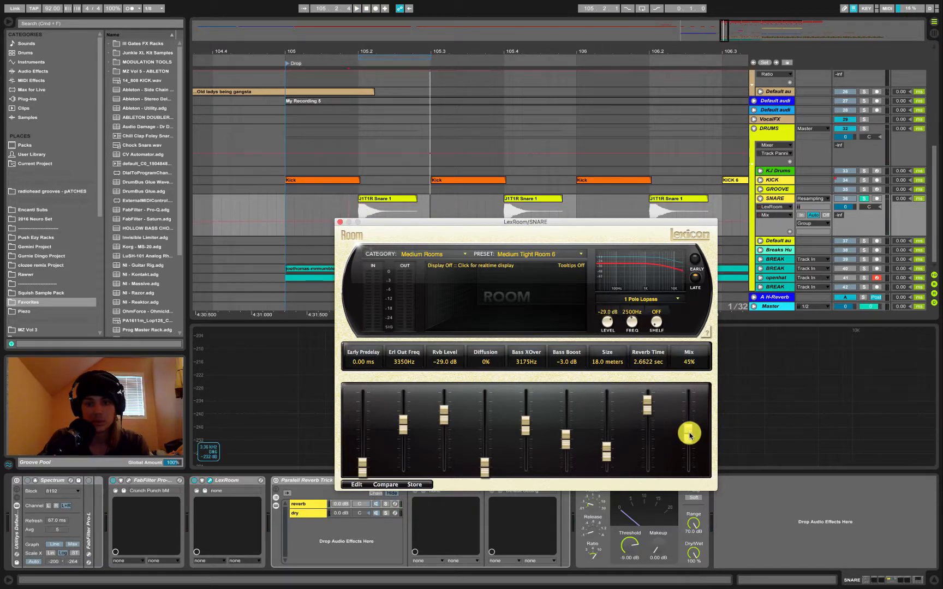
{"action": "left_click_drag", "start_coordinate": [689, 435], "coordinate": [690, 432]}
{"action": "left_click", "coordinate": [354, 207]}
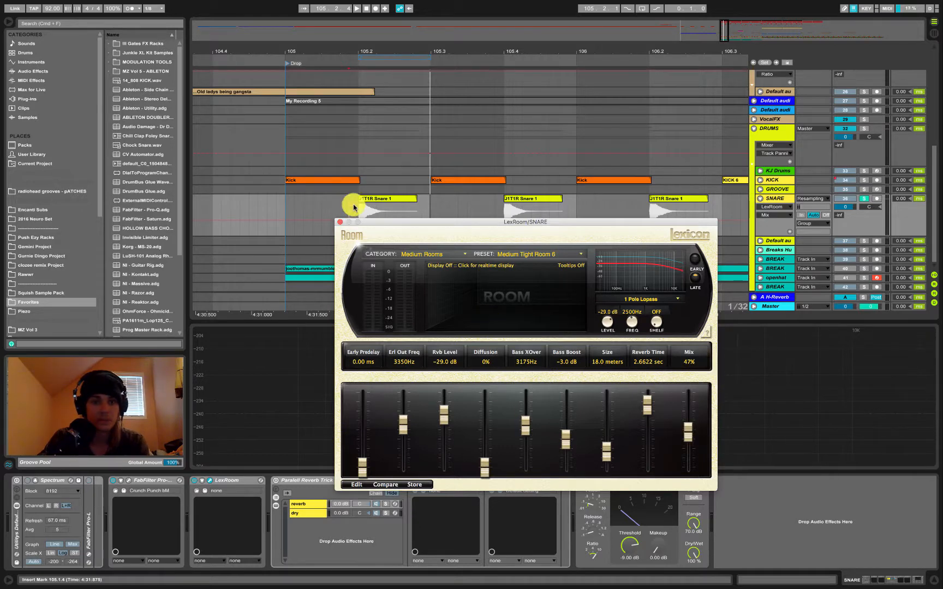
{"action": "key", "text": "space"}
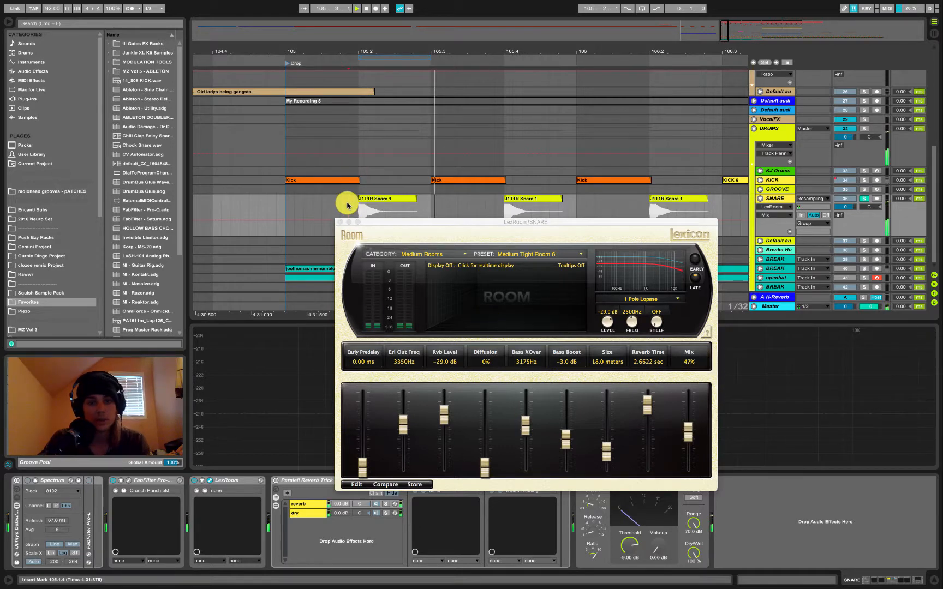
{"action": "key", "text": "space"}
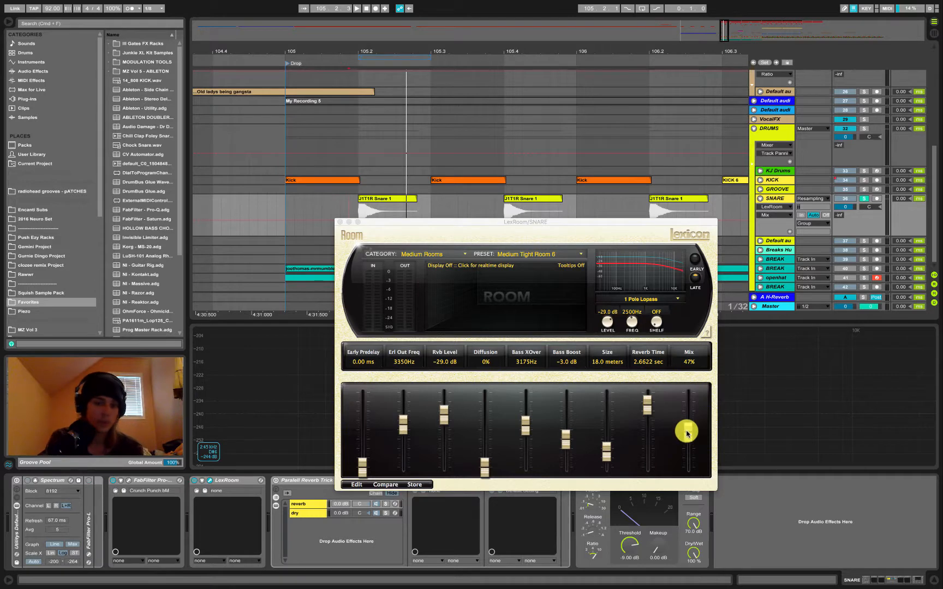
Step: Set the LexRoom Mix to 46% and close the plug-in window
{"action": "mouse_move", "coordinate": [687, 433]}
{"action": "left_mouse_down"}
{"action": "mouse_move", "coordinate": [686, 490]}
{"action": "mouse_move", "coordinate": [687, 438]}
{"action": "left_mouse_up"}
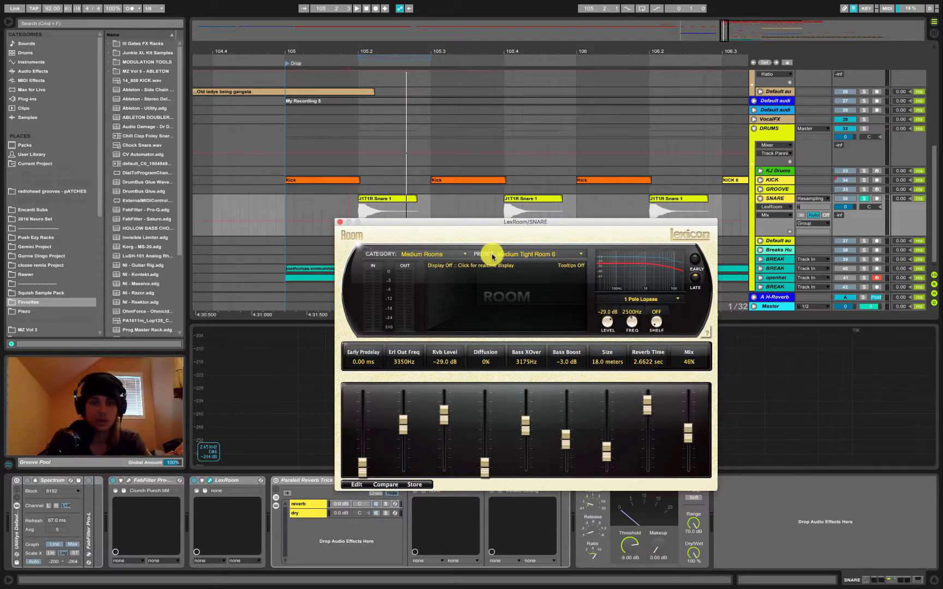
{"action": "left_click_drag", "start_coordinate": [461, 220], "coordinate": [536, 175]}
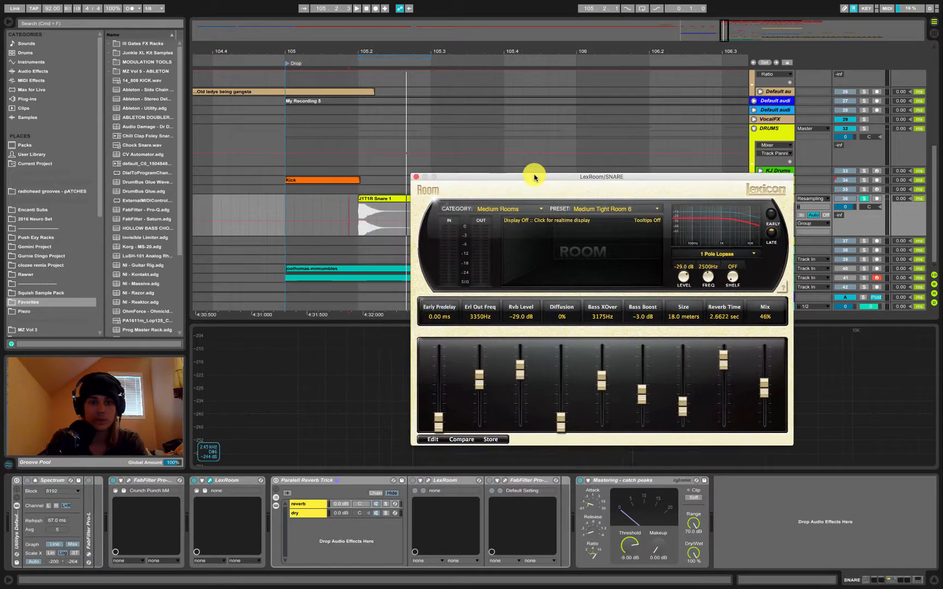
{"action": "left_click", "coordinate": [415, 178]}
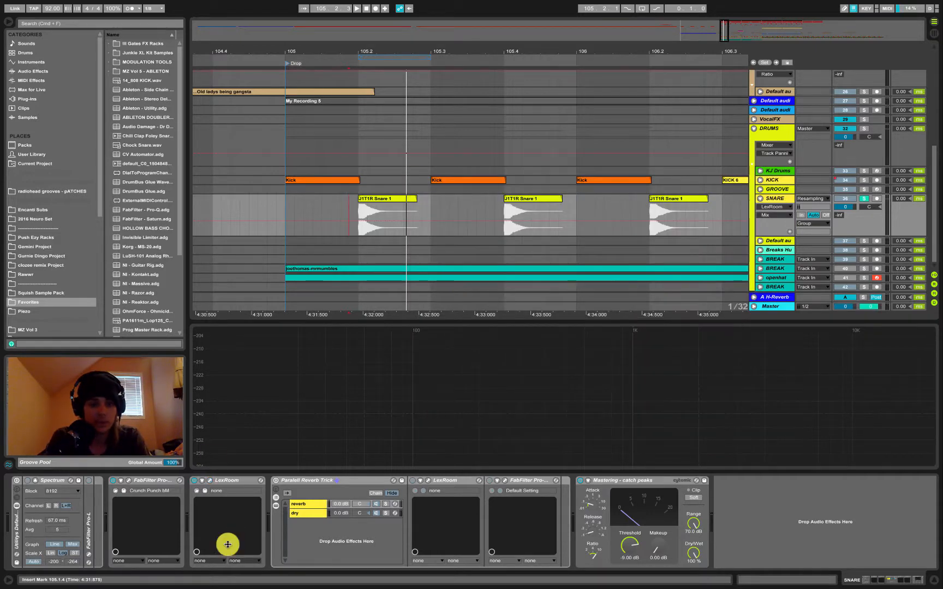
Step: Check the reverb and dry chains of the Paralell Reverb Trick rack, and group the standalone LexRoom device into its own effect rack
{"action": "left_click", "coordinate": [308, 483]}
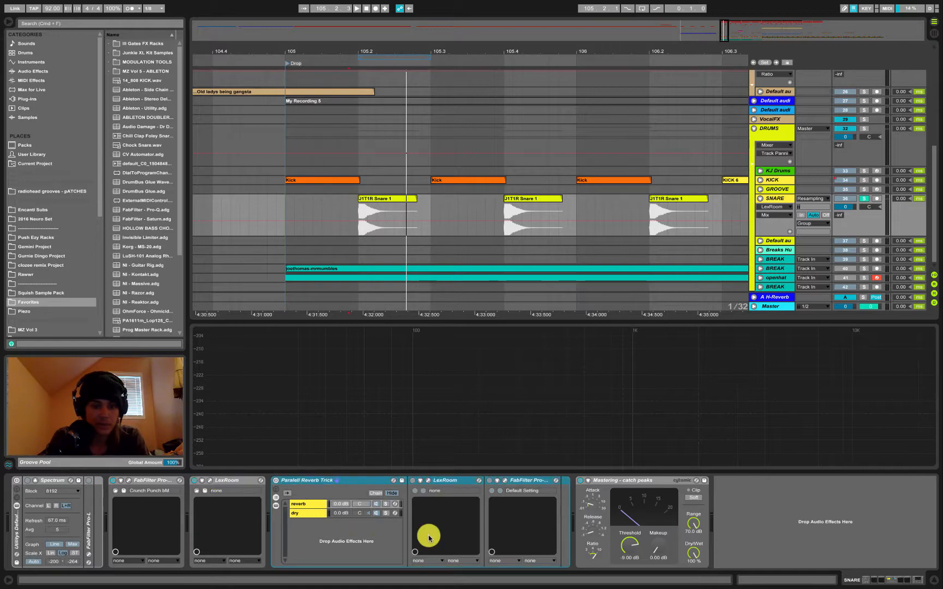
{"action": "left_click", "coordinate": [307, 513]}
{"action": "left_click", "coordinate": [321, 503]}
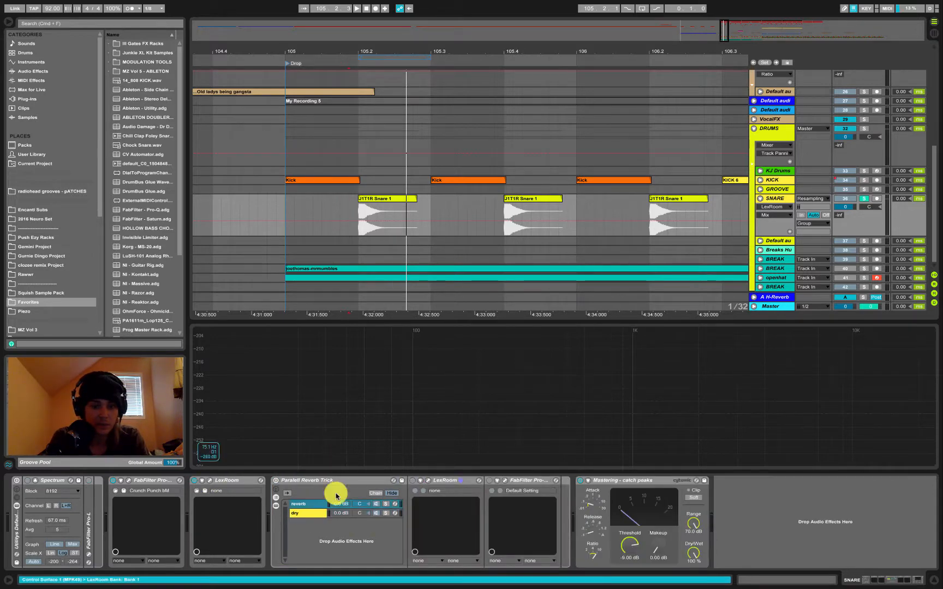
{"action": "left_click", "coordinate": [216, 481]}
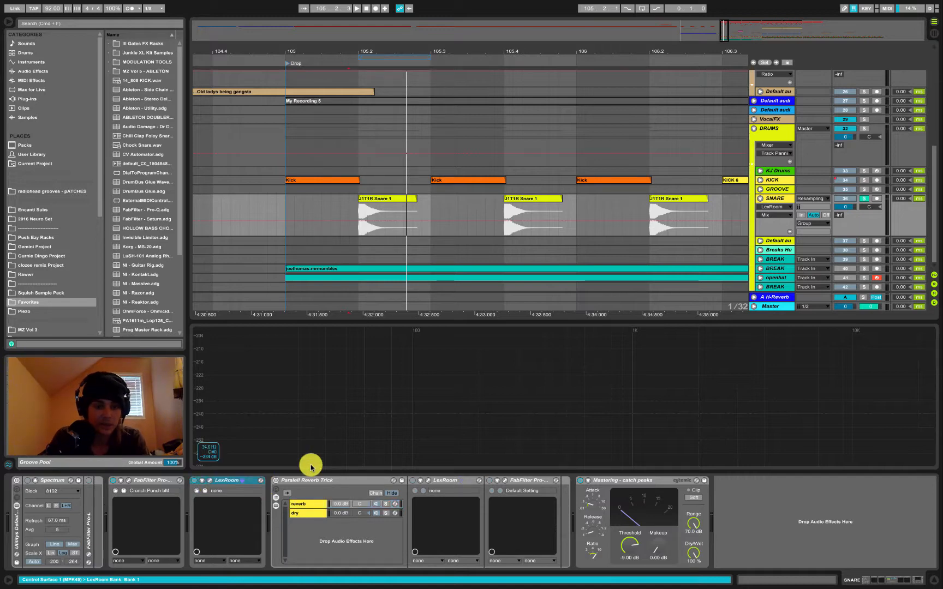
{"action": "left_click", "coordinate": [347, 480]}
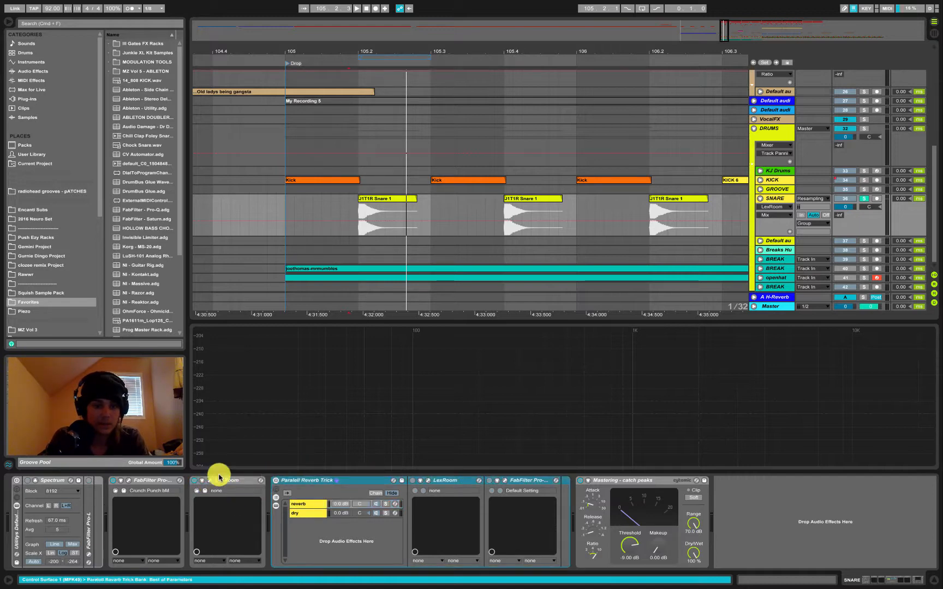
{"action": "left_click", "coordinate": [221, 480]}
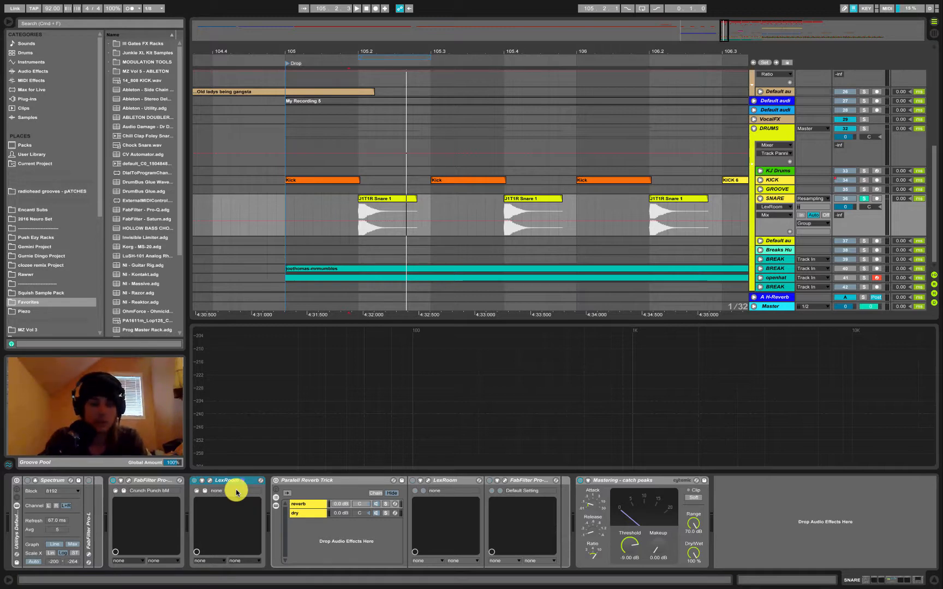
{"action": "key", "text": "super+g"}
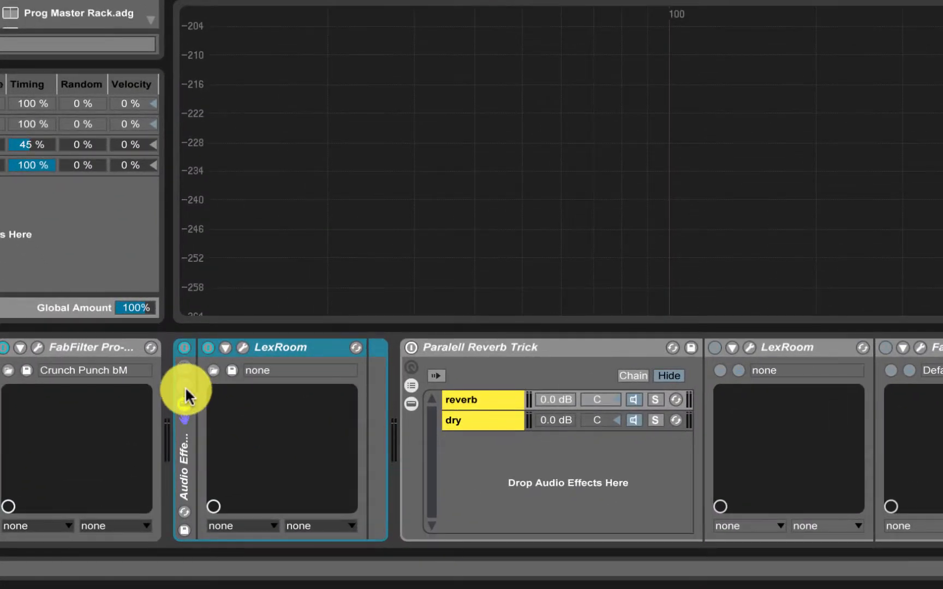
Step: Show the chain list of the new Audio Effect Rack, create a second chain and name it dry
{"action": "left_click", "coordinate": [185, 386]}
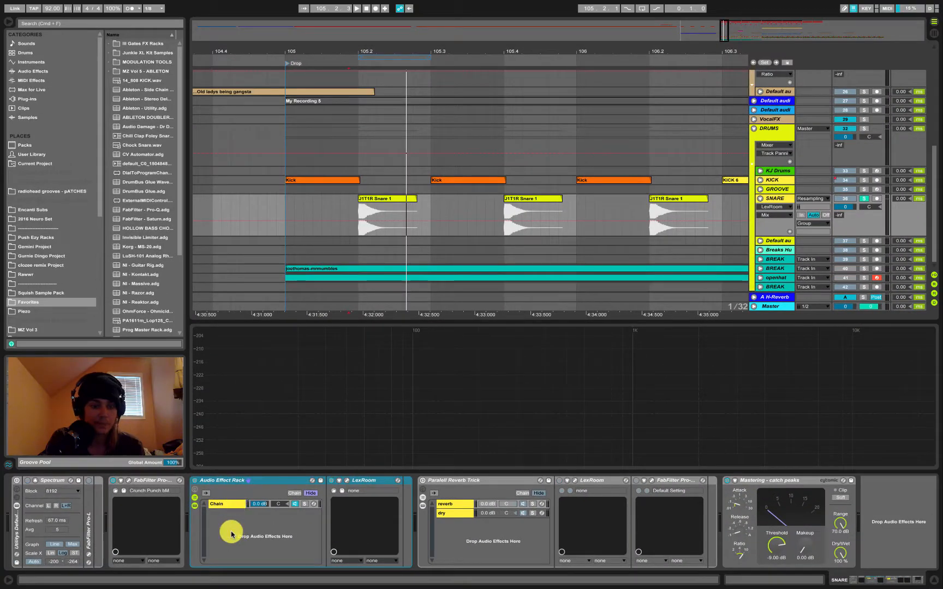
{"action": "right_click", "coordinate": [234, 536]}
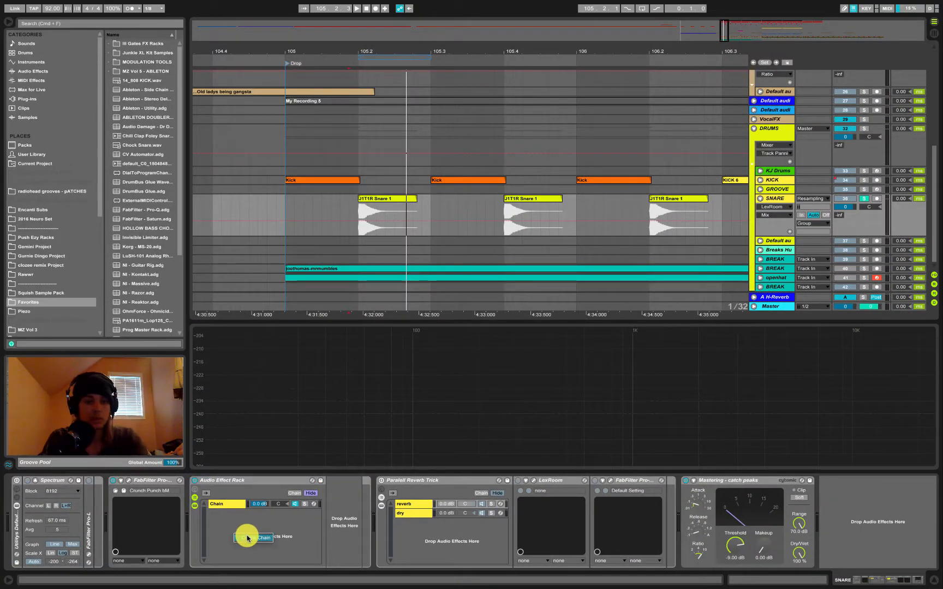
{"action": "left_click", "coordinate": [248, 538]}
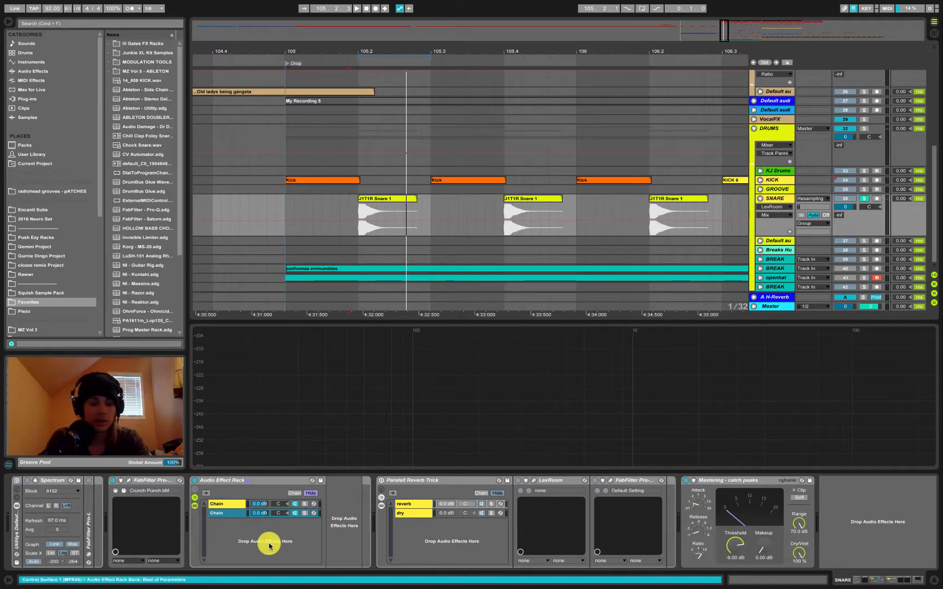
{"action": "key", "text": "super+r"}
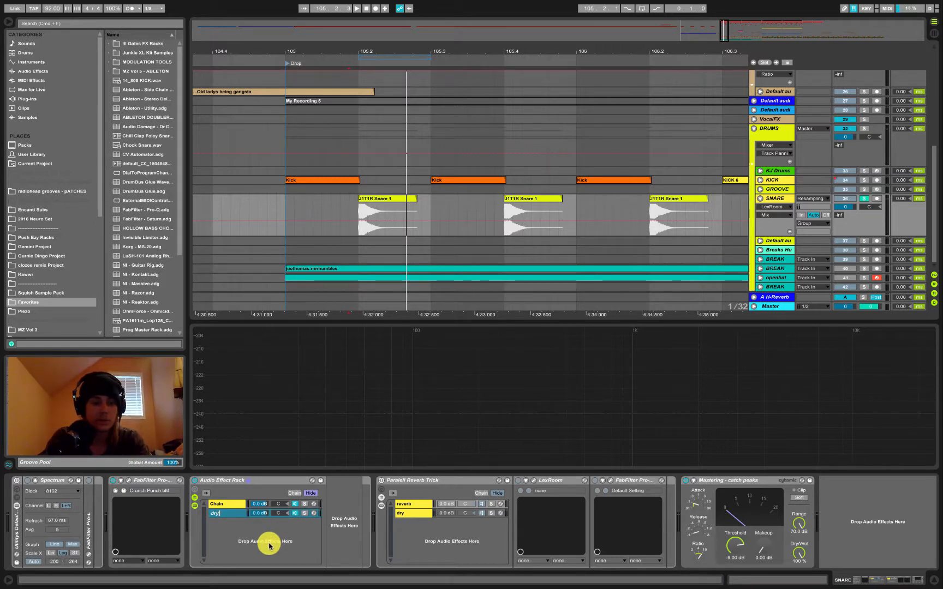
{"action": "type", "text": "dry"}
{"action": "key", "text": "Return"}
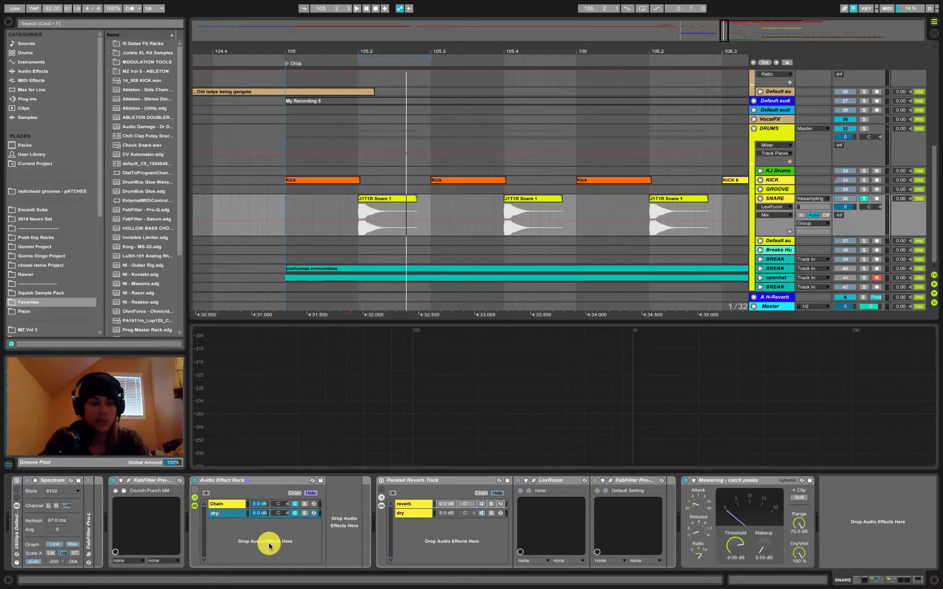
Step: Rename the new rack's original chain, which holds LexRoom, as reverb
{"action": "left_click", "coordinate": [223, 504]}
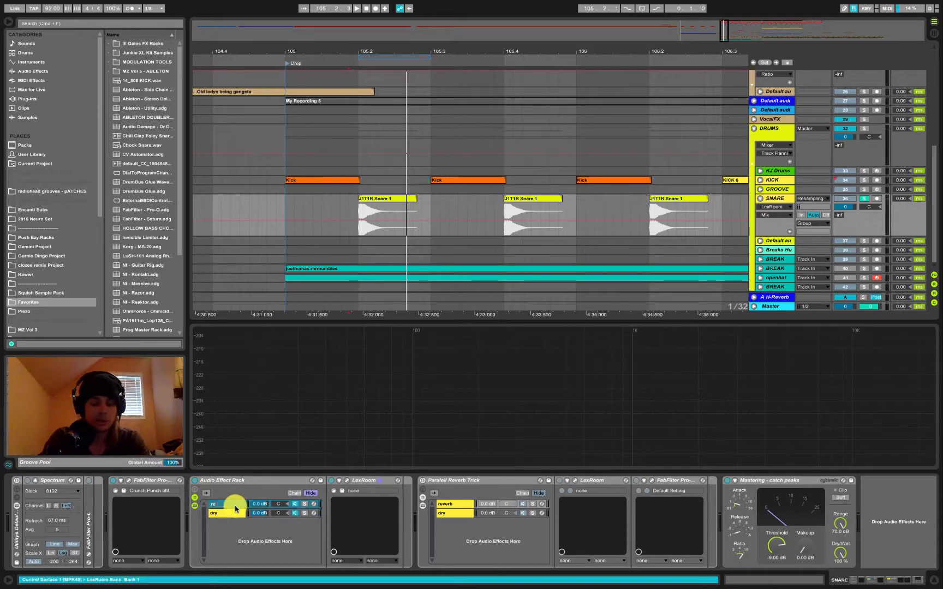
{"action": "key", "text": "Return"}
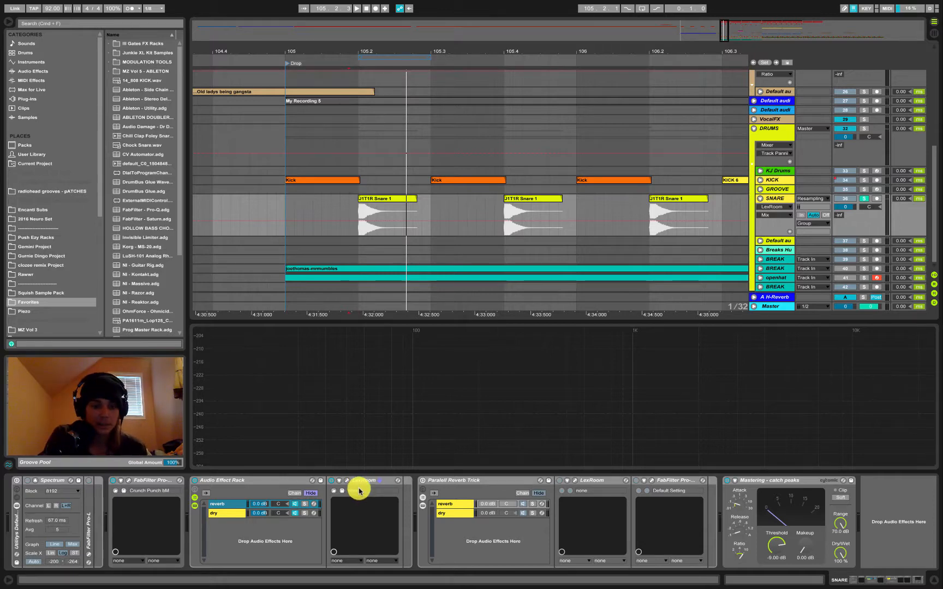
{"action": "left_click_drag", "start_coordinate": [358, 491], "coordinate": [225, 508]}
Step: Compare the device contents of the reverb and dry chains in the new Audio Effect Rack
{"action": "left_click", "coordinate": [232, 514]}
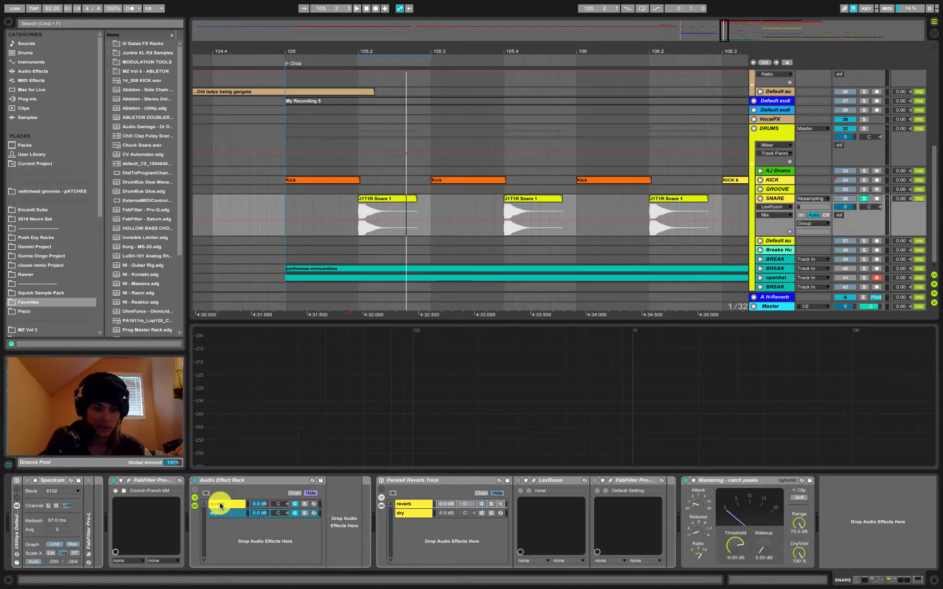
{"action": "left_click", "coordinate": [222, 507]}
{"action": "left_click", "coordinate": [221, 515]}
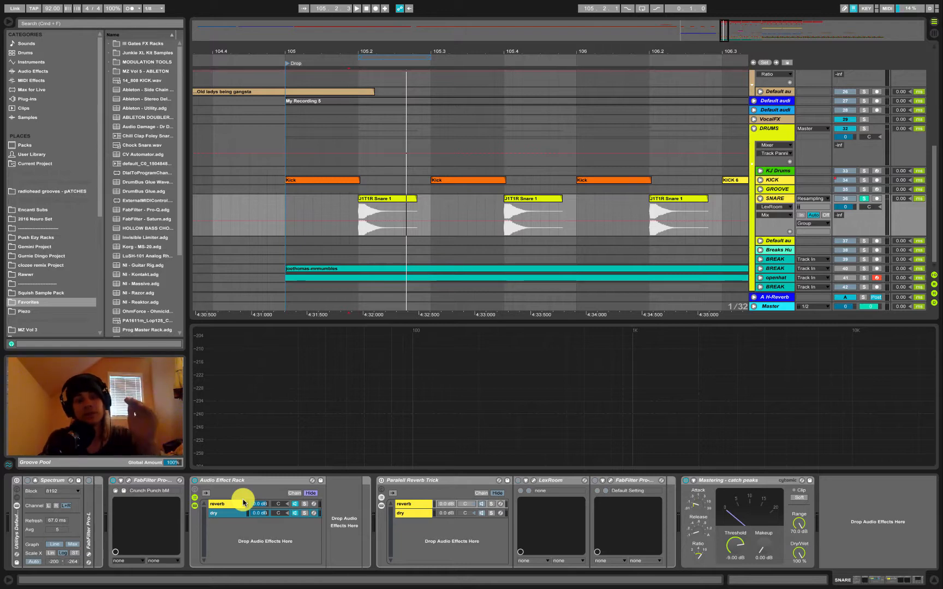
{"action": "left_click", "coordinate": [244, 503]}
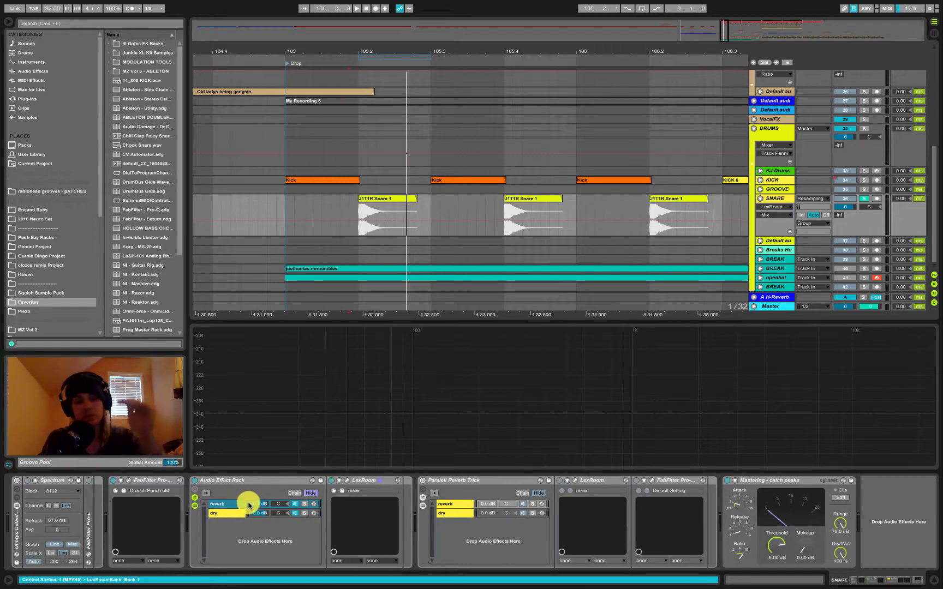
{"action": "left_click", "coordinate": [231, 513]}
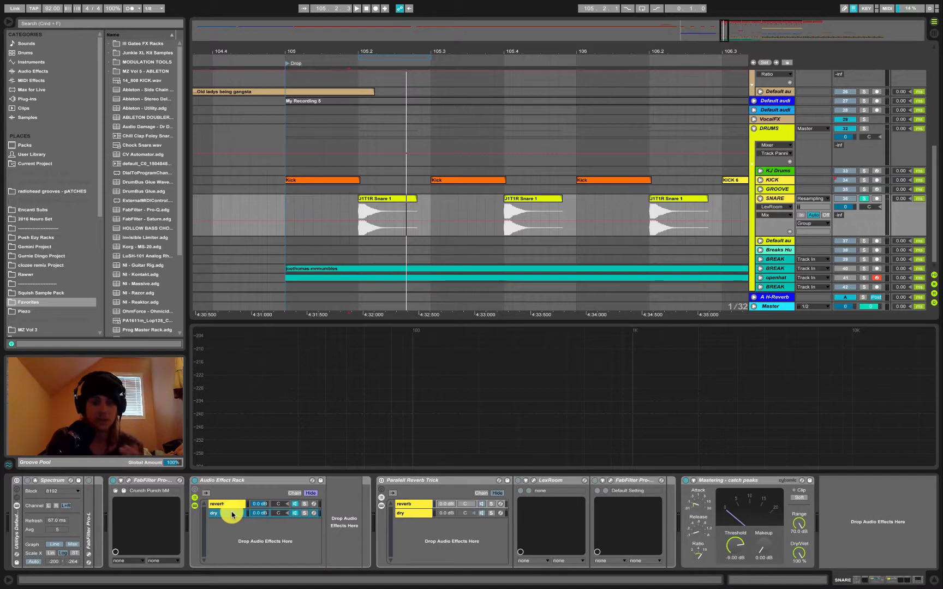
Step: Raise the Mix of the reverb chain's LexRoom to its maximum and close the plug-in window
{"action": "left_click", "coordinate": [236, 505]}
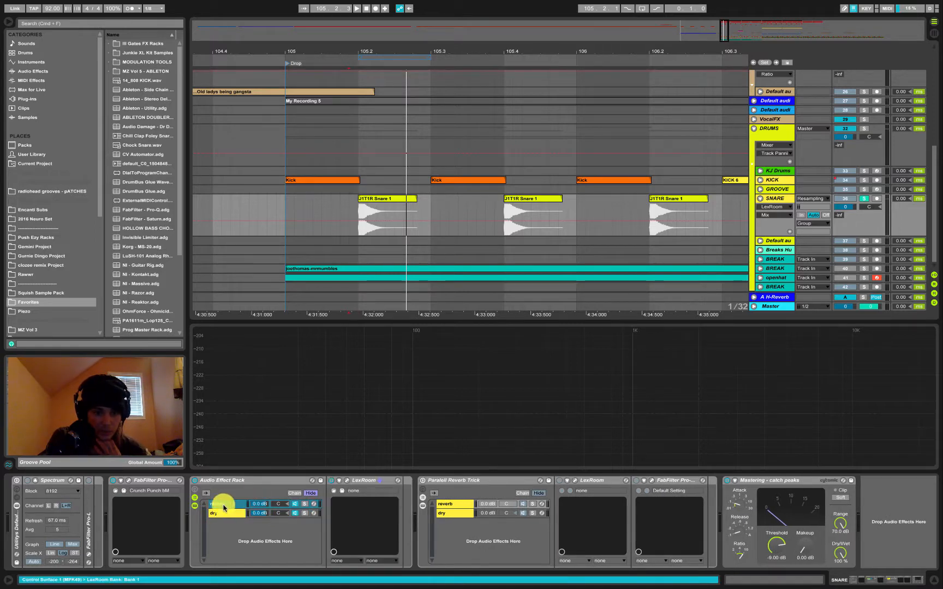
{"action": "left_click", "coordinate": [345, 481]}
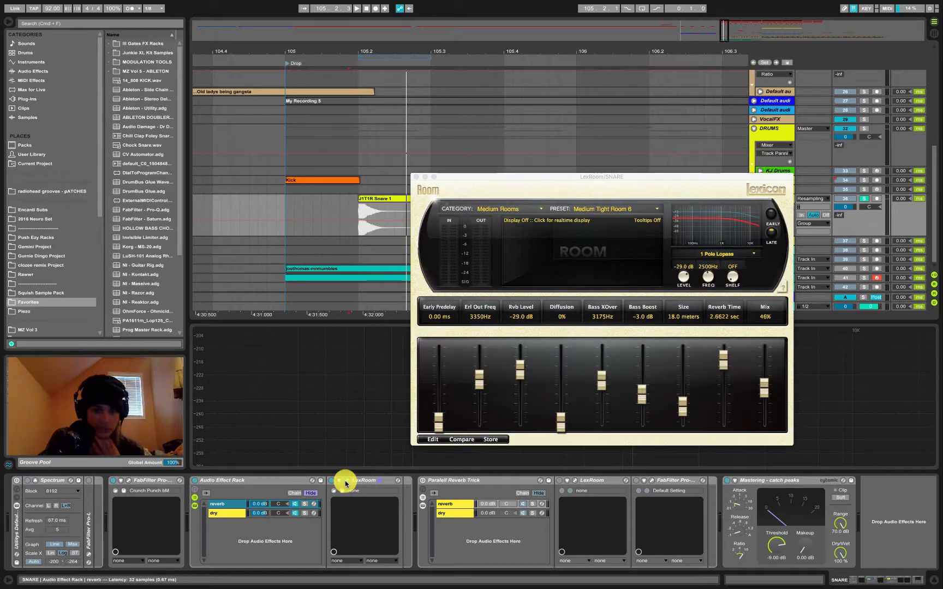
{"action": "left_click_drag", "start_coordinate": [767, 326], "coordinate": [765, 315]}
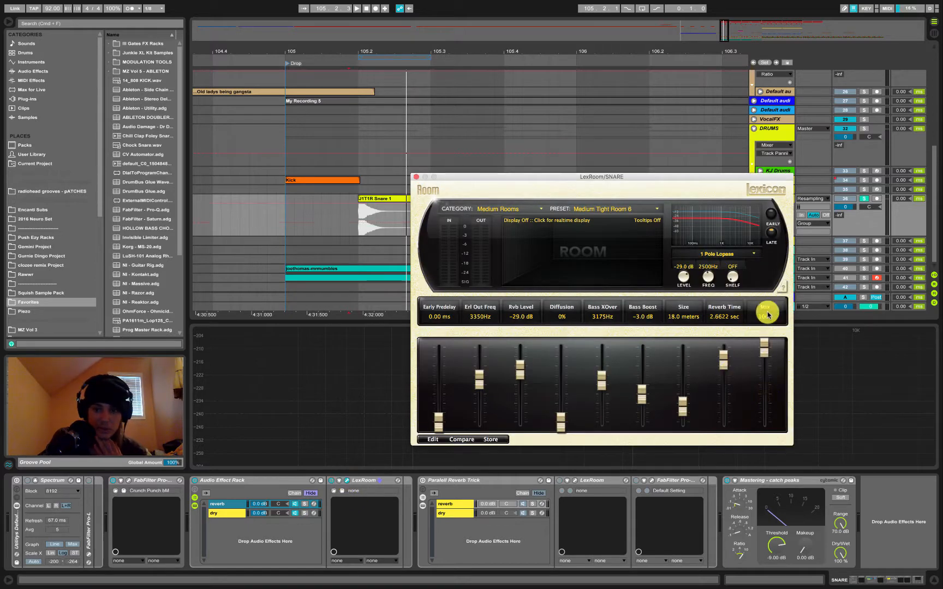
{"action": "left_click", "coordinate": [417, 178]}
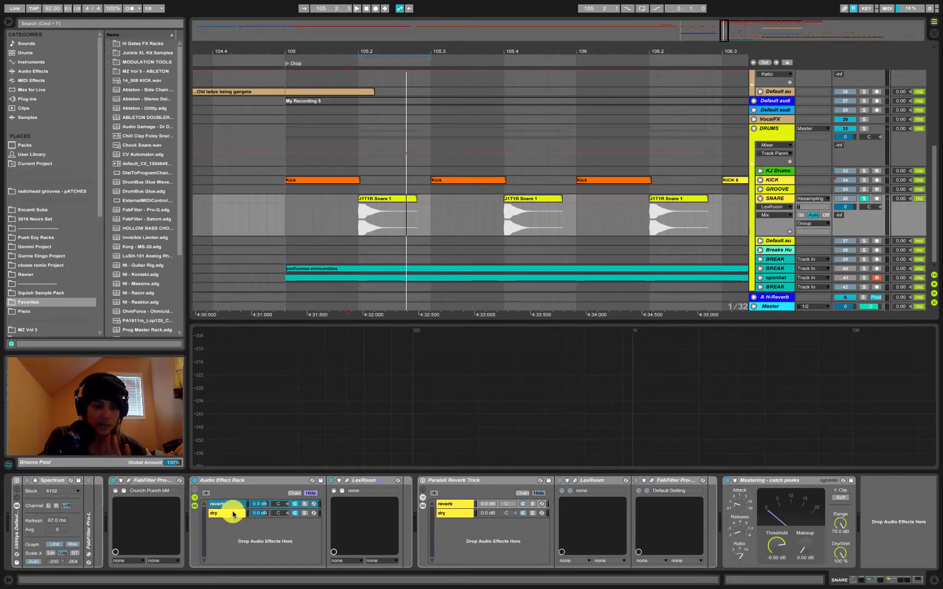
Step: Solo the new rack's reverb chain and play the snare to hear only the wet signal
{"action": "left_click", "coordinate": [218, 504]}
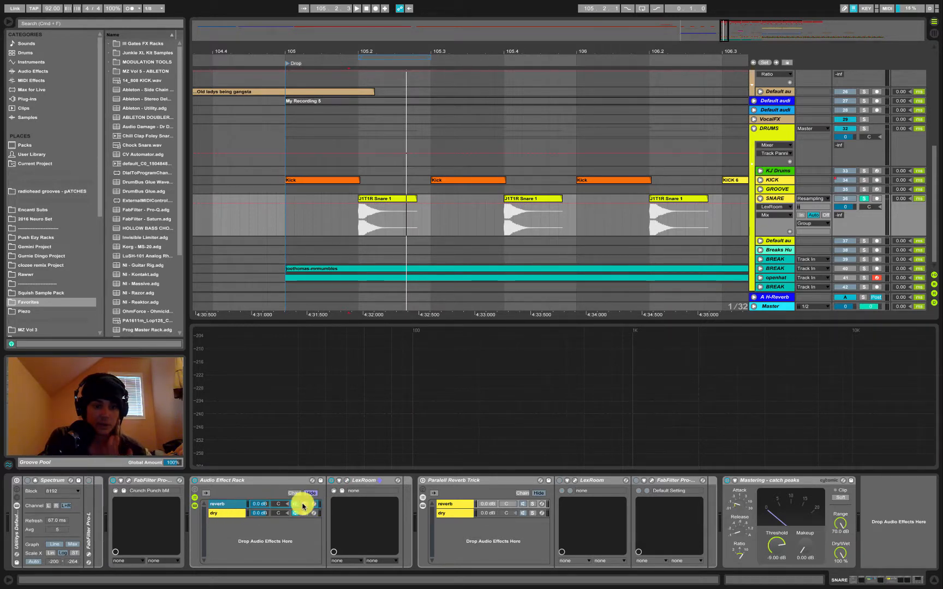
{"action": "left_click", "coordinate": [304, 504]}
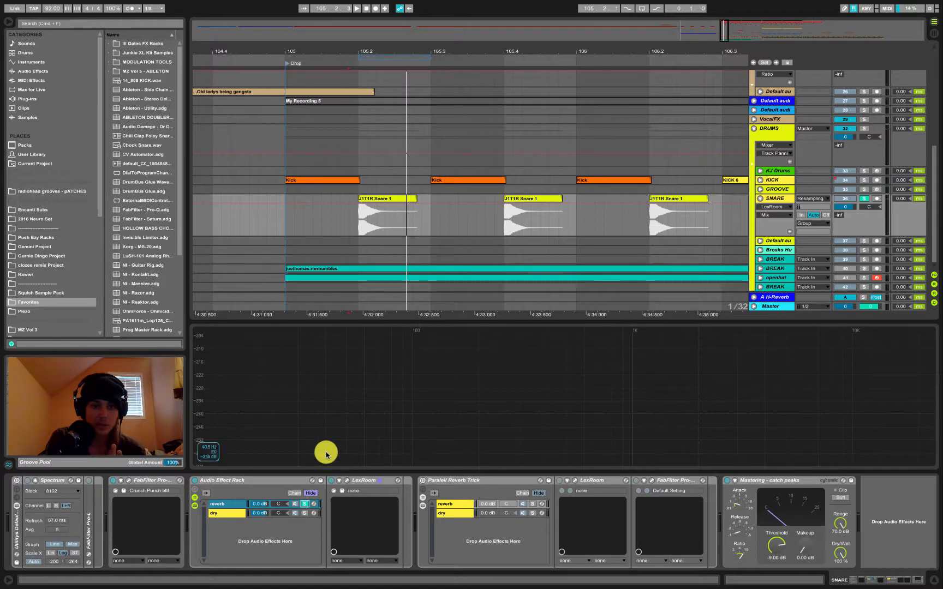
{"action": "left_click", "coordinate": [382, 319]}
{"action": "key", "text": "space"}
{"action": "key", "text": "space"}
{"action": "key", "text": "space"}
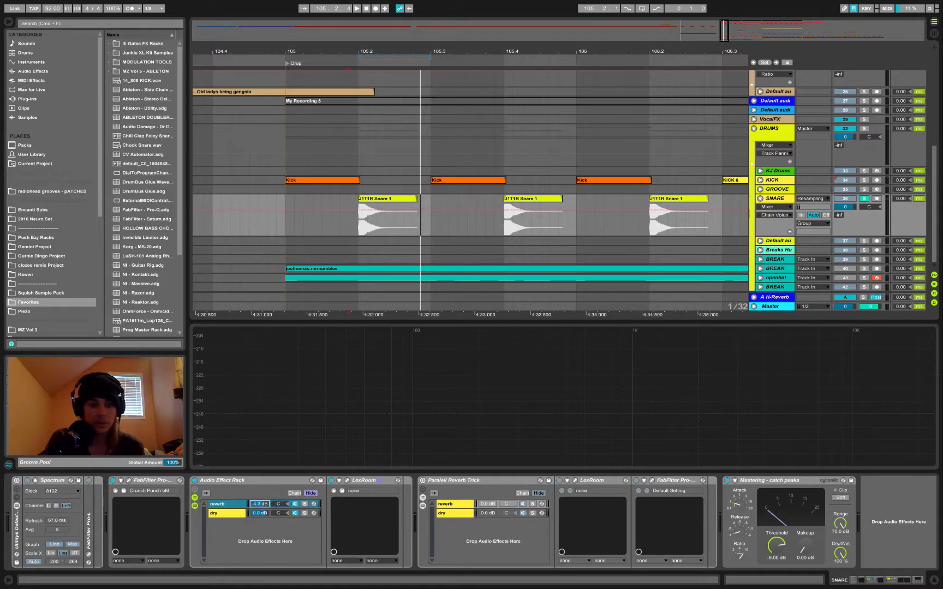
Step: Lower the reverb chain's volume to -13.4 dB while repeatedly playing the snare to judge the blend with the dry chain
{"action": "key", "text": "space"}
{"action": "mouse_move", "coordinate": [262, 507]}
{"action": "left_mouse_down"}
{"action": "mouse_move", "coordinate": [263, 484]}
{"action": "mouse_move", "coordinate": [262, 507]}
{"action": "left_mouse_up"}
{"action": "key", "text": "space"}
{"action": "key", "text": "space"}
{"action": "key", "text": "space"}
{"action": "key", "text": "space"}
{"action": "key", "text": "space"}
{"action": "key", "text": "space"}
{"action": "key", "text": "space"}
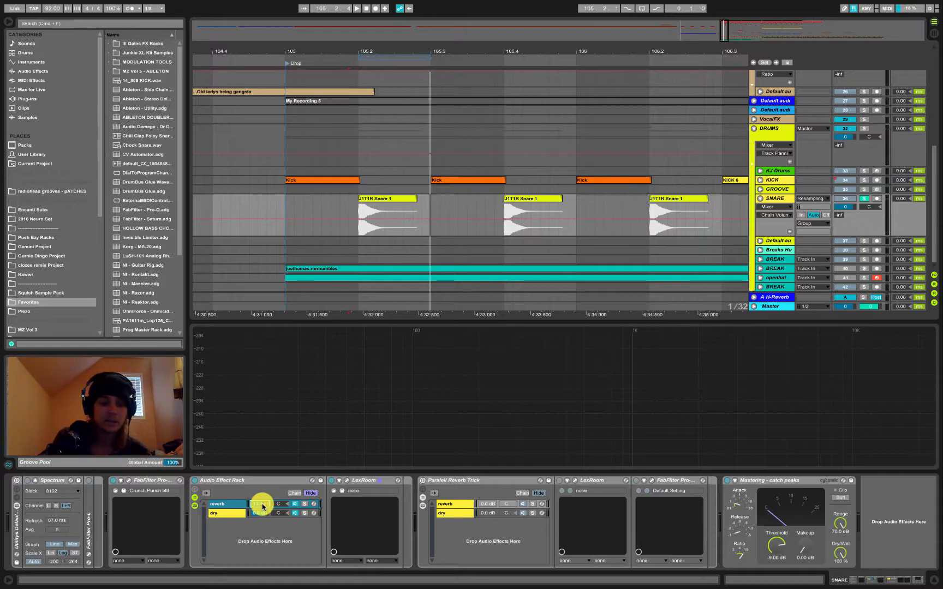
{"action": "left_click", "coordinate": [228, 514]}
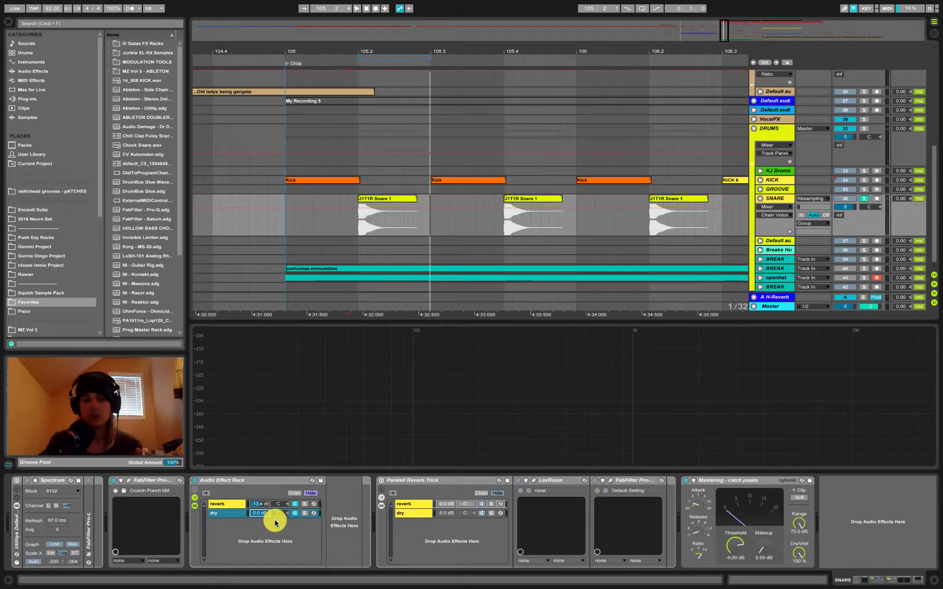
{"action": "key", "text": "space"}
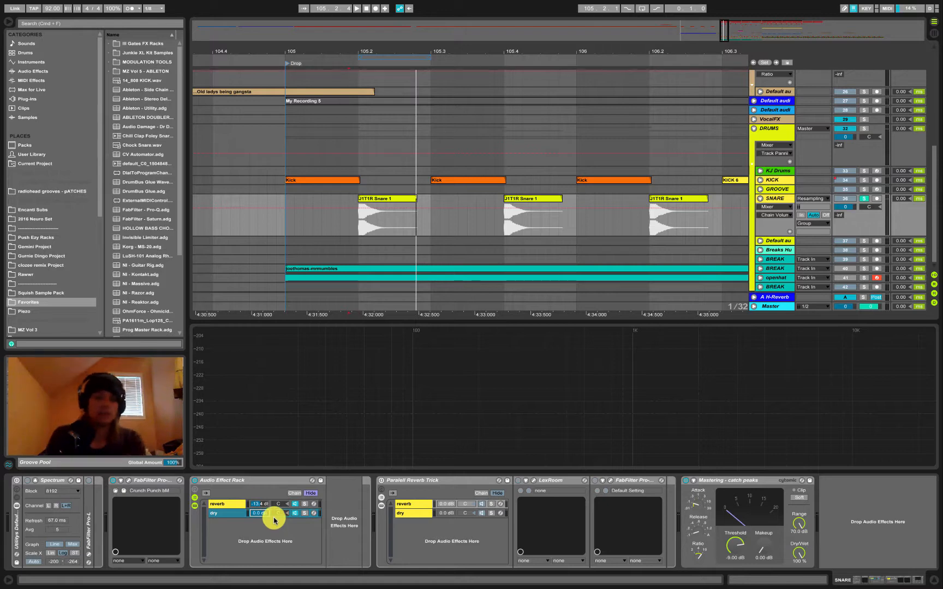
Step: Delete the new Audio Effect Rack and turn on the Paralell Reverb Trick rack
{"action": "left_click", "coordinate": [238, 483]}
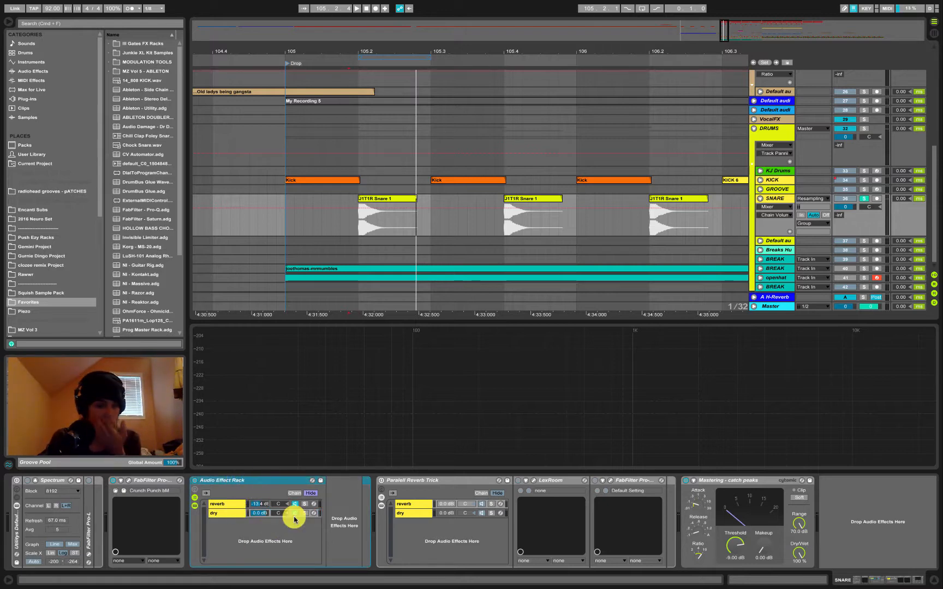
{"action": "key", "text": "Delete"}
Step: Inspect the FabFilter Pro-Q 2 curve in the Paralell Reverb Trick's reverb chain while auditioning that chain soloed, and close the plug-in window
{"action": "left_click", "coordinate": [228, 504]}
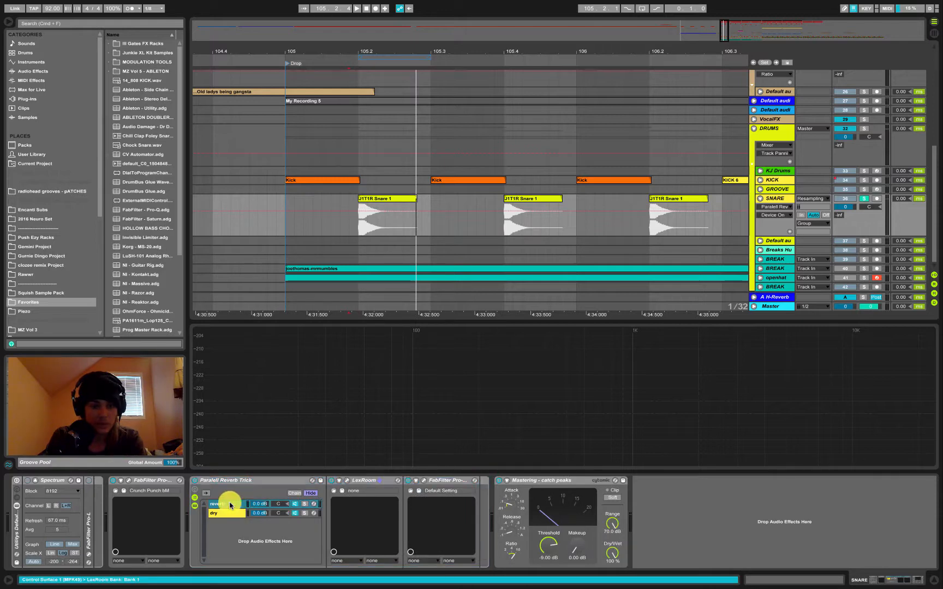
{"action": "left_click", "coordinate": [424, 483]}
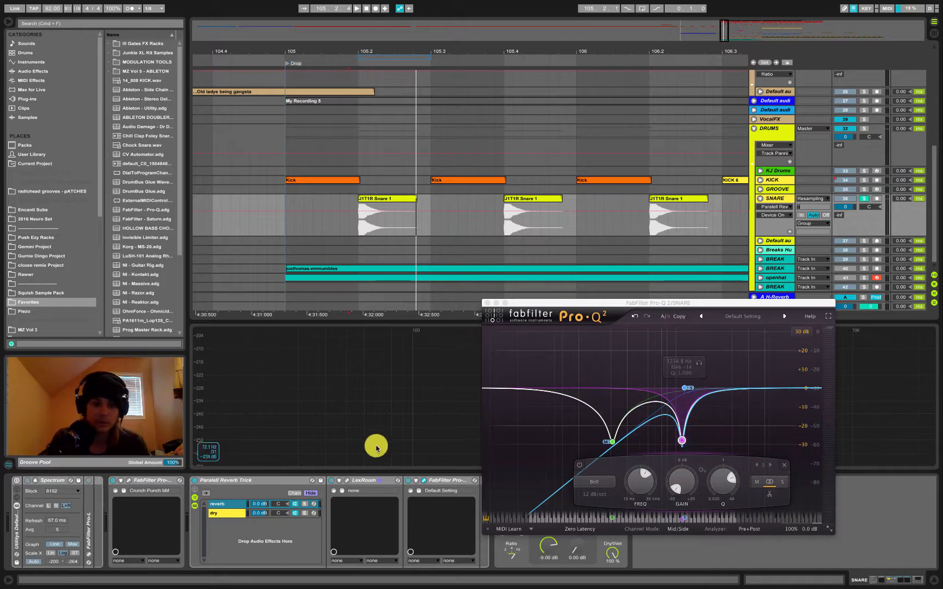
{"action": "left_click", "coordinate": [306, 504]}
{"action": "key", "text": "space"}
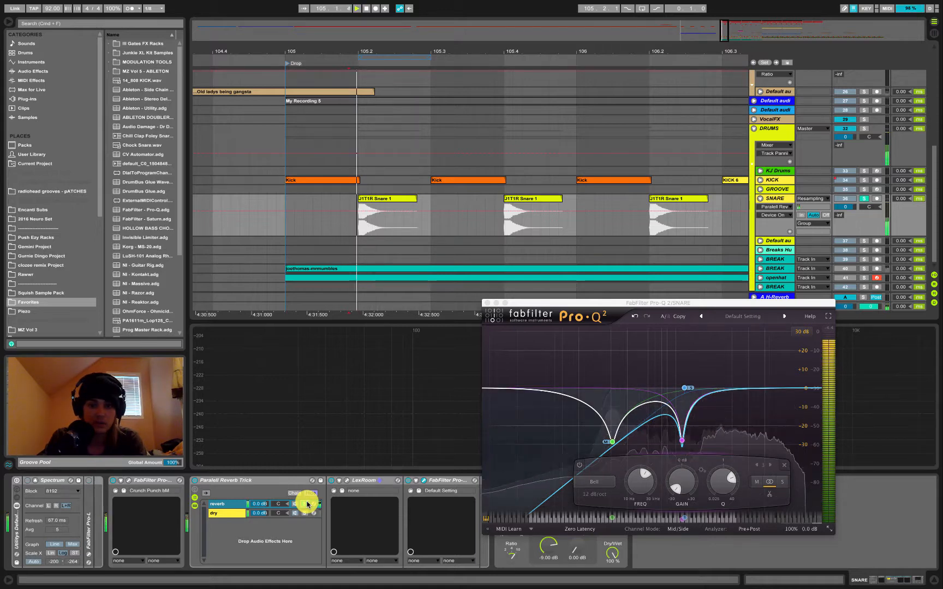
{"action": "key", "text": "space"}
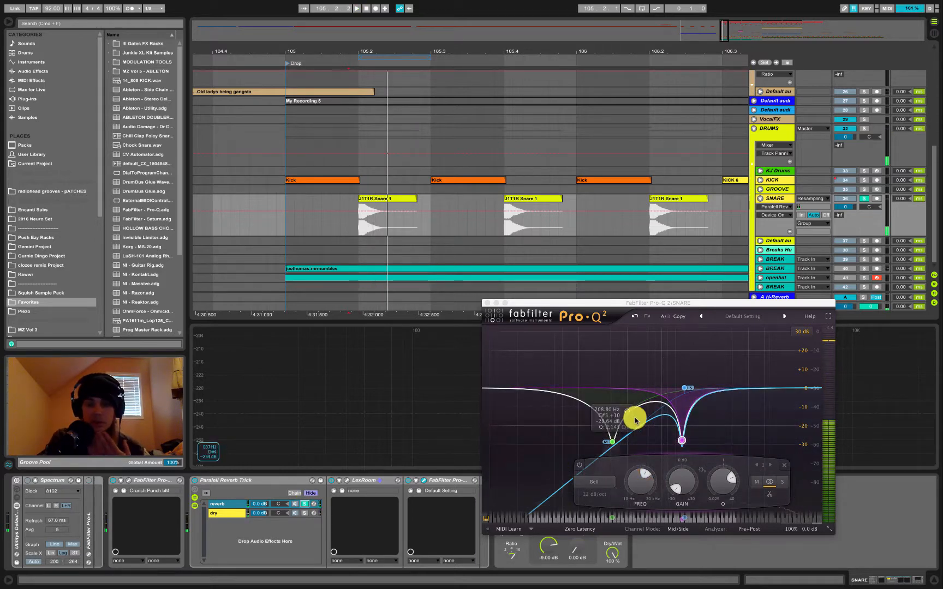
{"action": "left_click", "coordinate": [487, 304]}
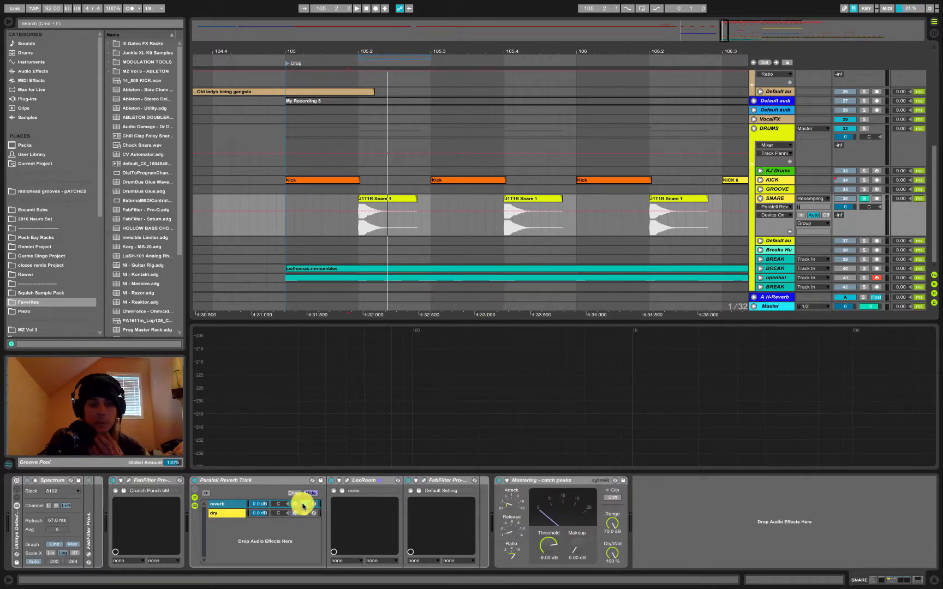
Step: Go to the Clip board clips around bar 97 in the arrangement, select the track and unfold it
{"action": "scroll", "coordinate": [421, 130], "scroll_direction": "left", "scroll_amount": 5}
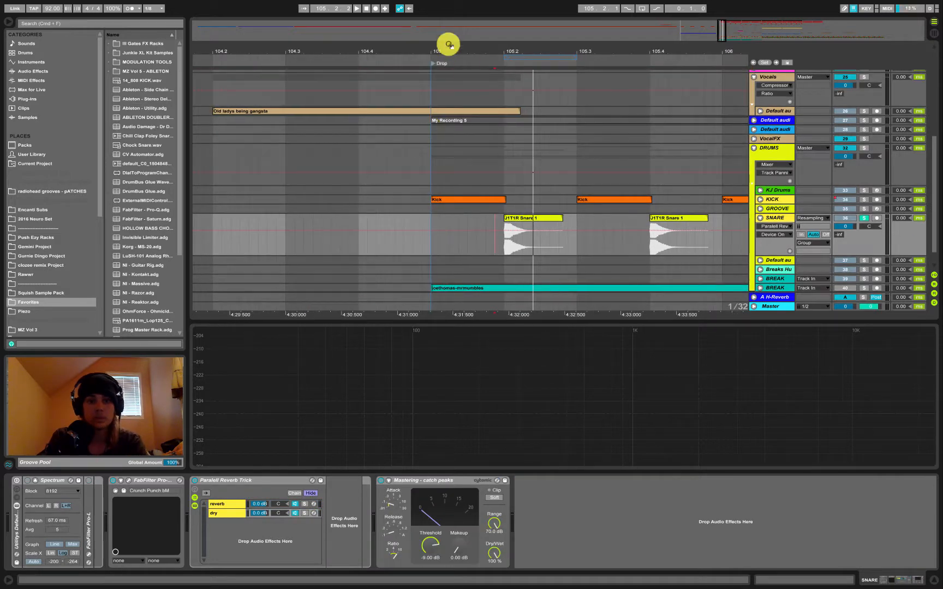
{"action": "left_click_drag", "start_coordinate": [444, 48], "coordinate": [444, 27]}
{"action": "scroll", "coordinate": [329, 176], "scroll_direction": "left", "scroll_amount": 5}
{"action": "scroll", "coordinate": [329, 176], "scroll_direction": "up", "scroll_amount": 3}
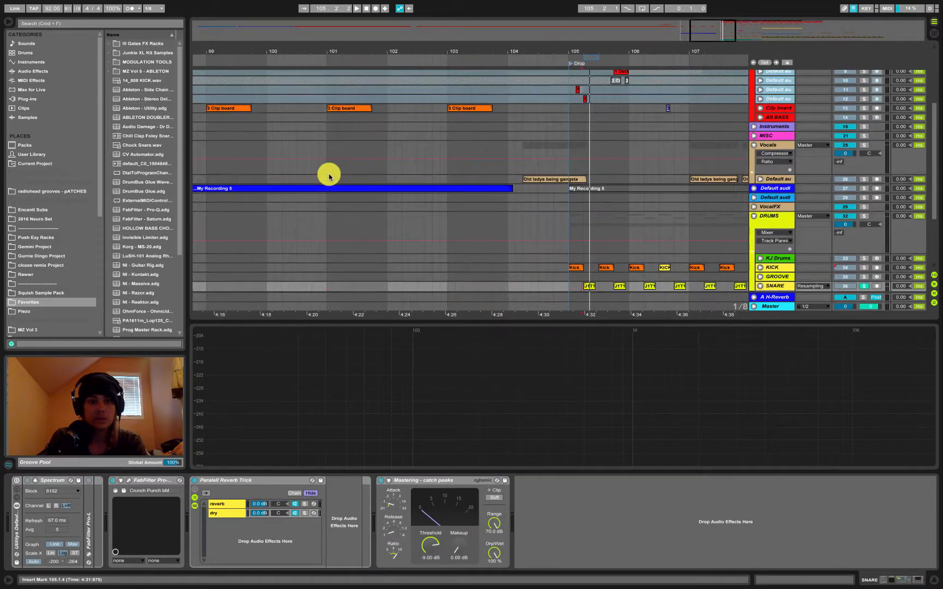
{"action": "scroll", "coordinate": [329, 176], "scroll_direction": "left", "scroll_amount": 5}
{"action": "scroll", "coordinate": [329, 176], "scroll_direction": "up", "scroll_amount": 3}
{"action": "left_click", "coordinate": [694, 149]}
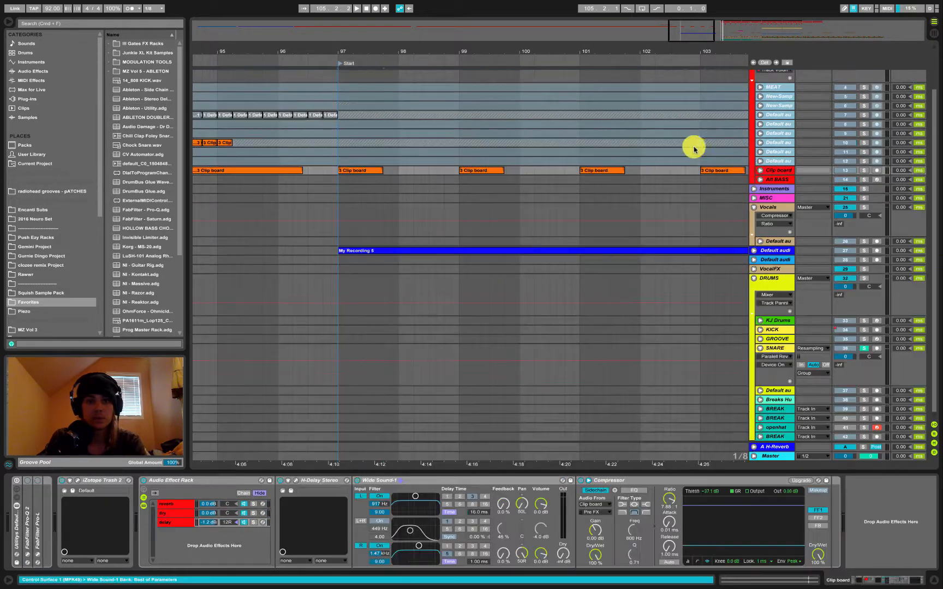
{"action": "left_click", "coordinate": [760, 170]}
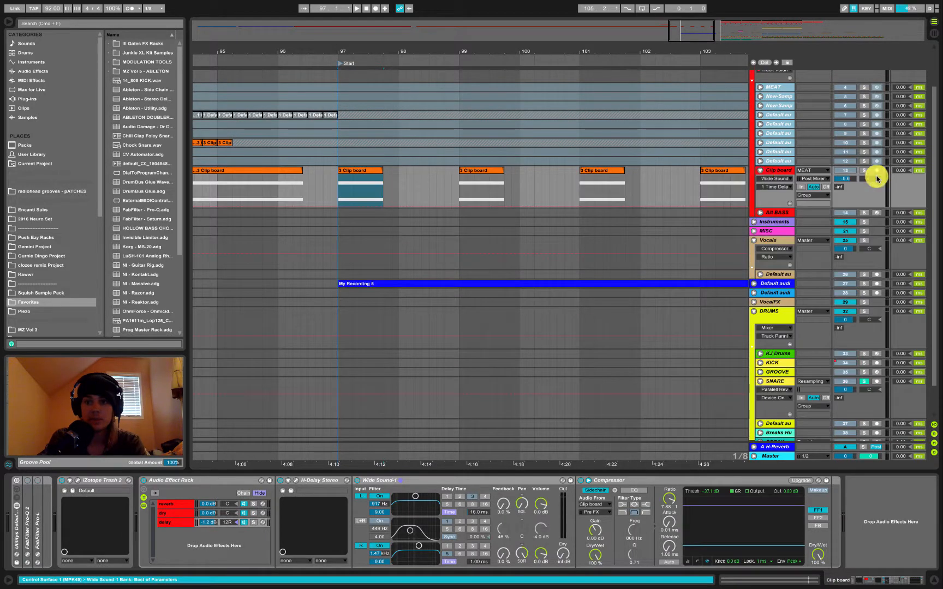
Step: Solo the Clip board track and play its clip from bar 97
{"action": "left_click", "coordinate": [864, 171]}
{"action": "key", "text": "space"}
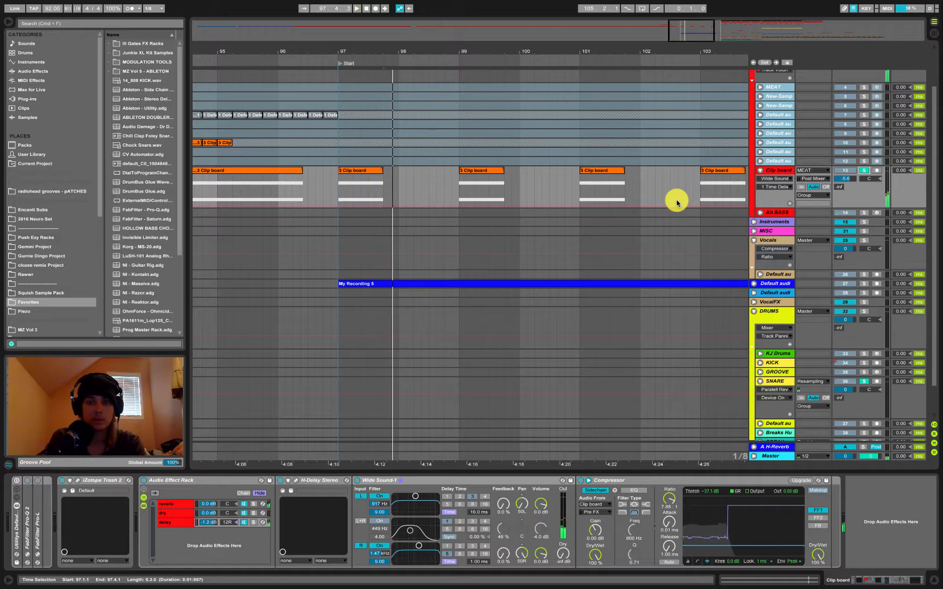
{"action": "key", "text": "space"}
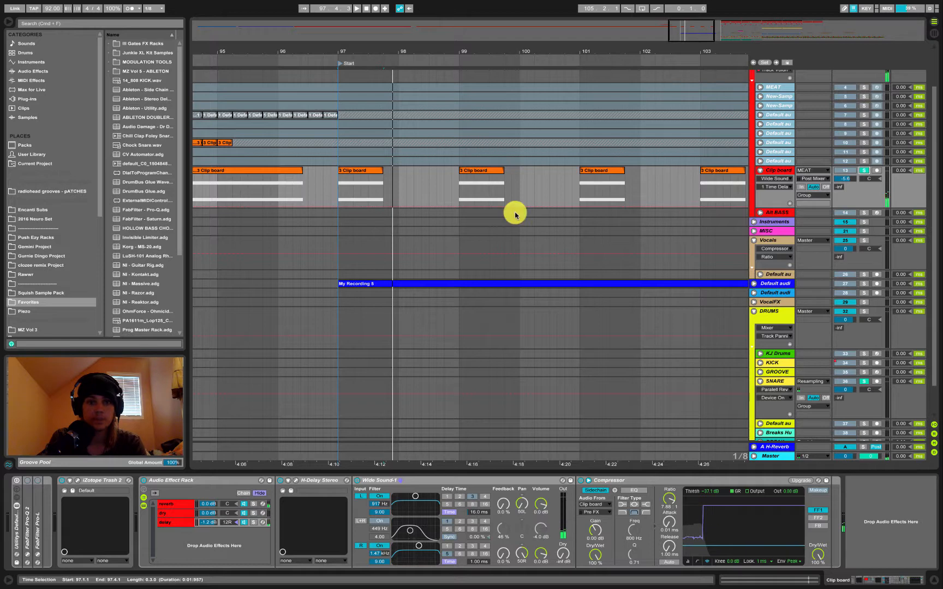
Step: Solo the reverb chain in the Clip board track's Audio Effect Rack and audition it with the clip from bar 97
{"action": "left_click", "coordinate": [174, 513]}
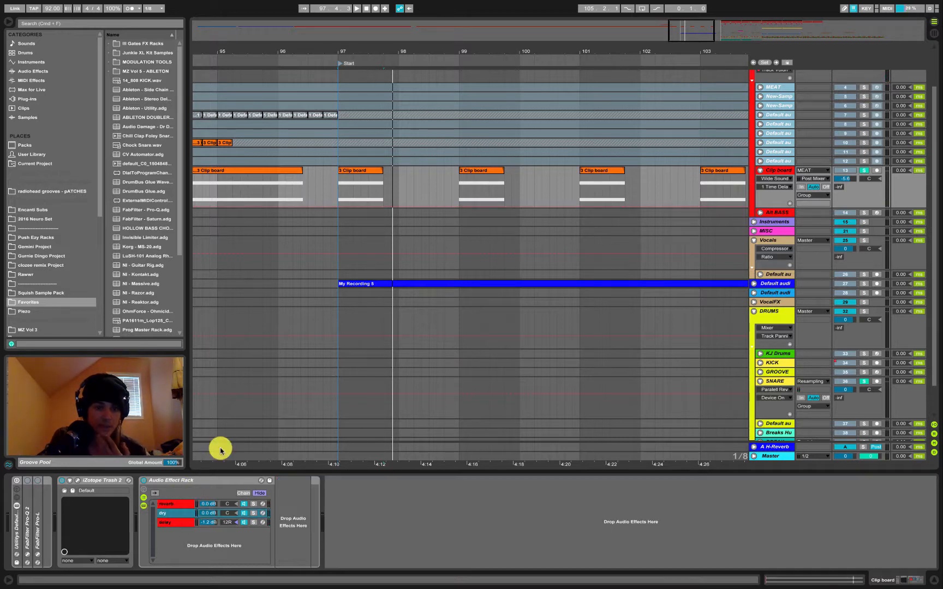
{"action": "left_click", "coordinate": [172, 505]}
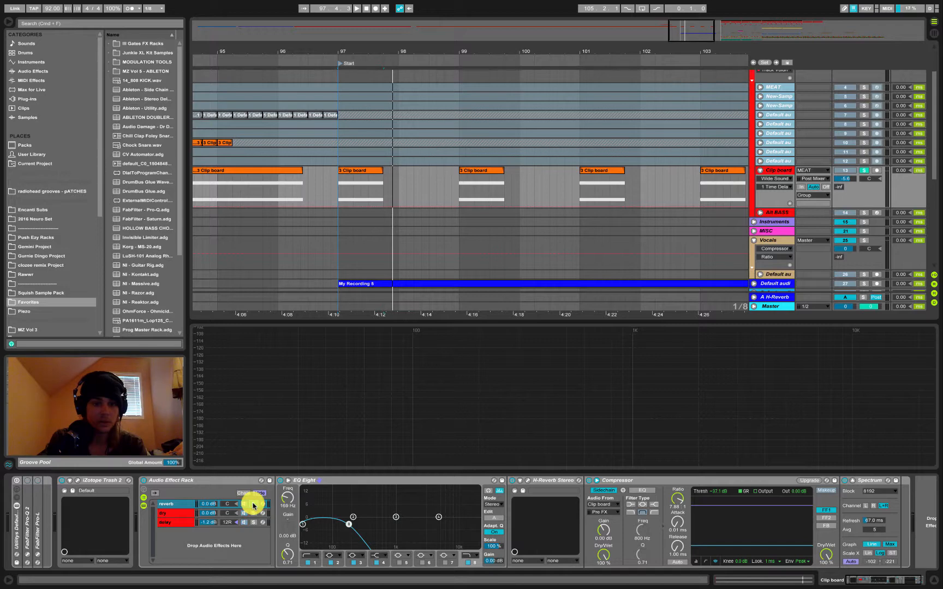
{"action": "key", "text": "space"}
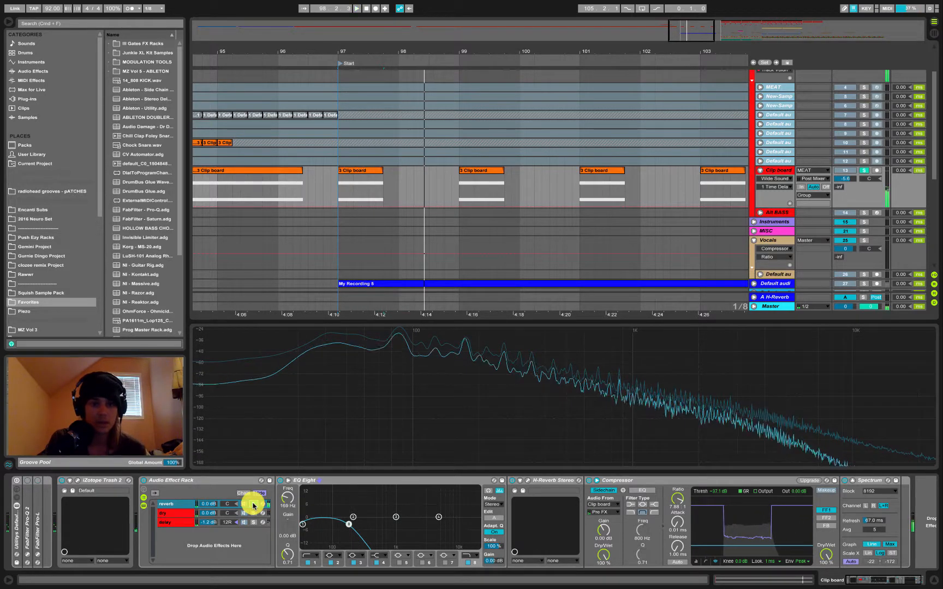
{"action": "left_click", "coordinate": [358, 207]}
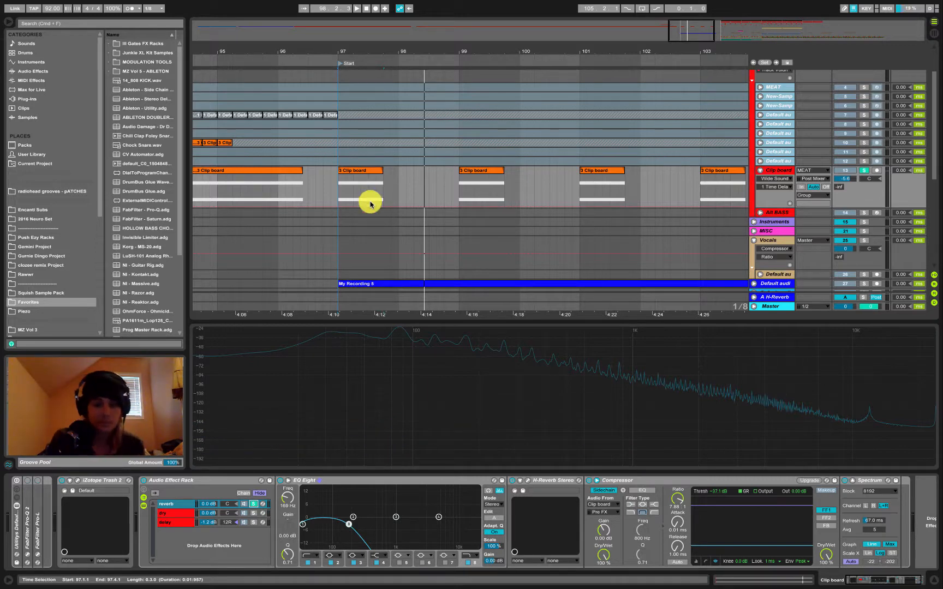
Step: Examine the order of the EQ Eight and H-Reverb devices in the Clip board rack's reverb chain
{"action": "left_click", "coordinate": [349, 480]}
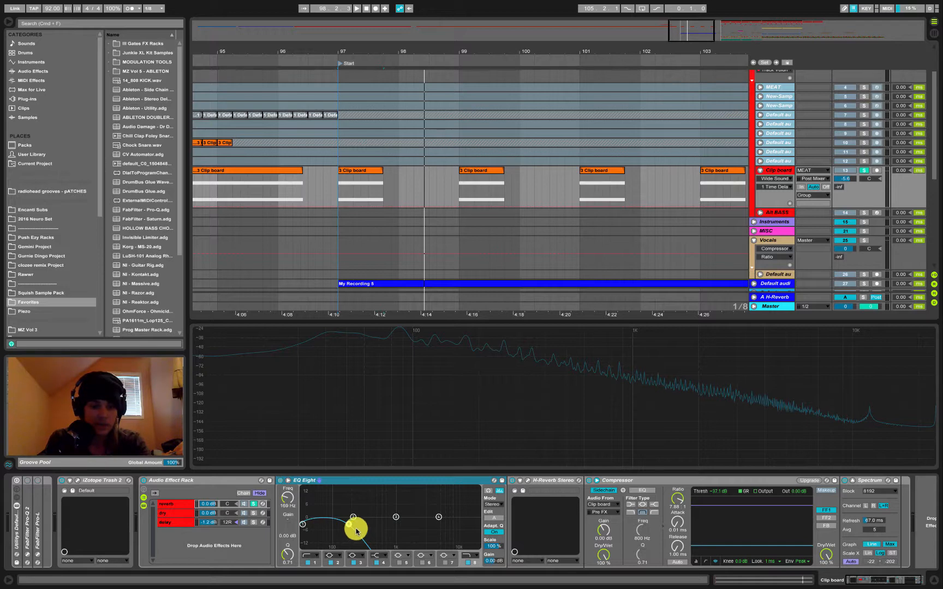
{"action": "left_click", "coordinate": [173, 504]}
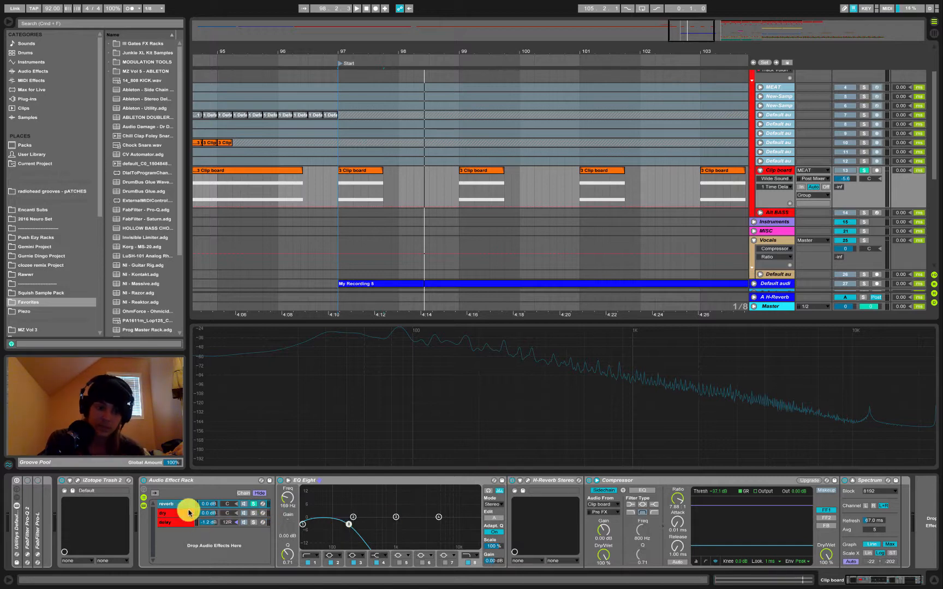
{"action": "left_click", "coordinate": [547, 482]}
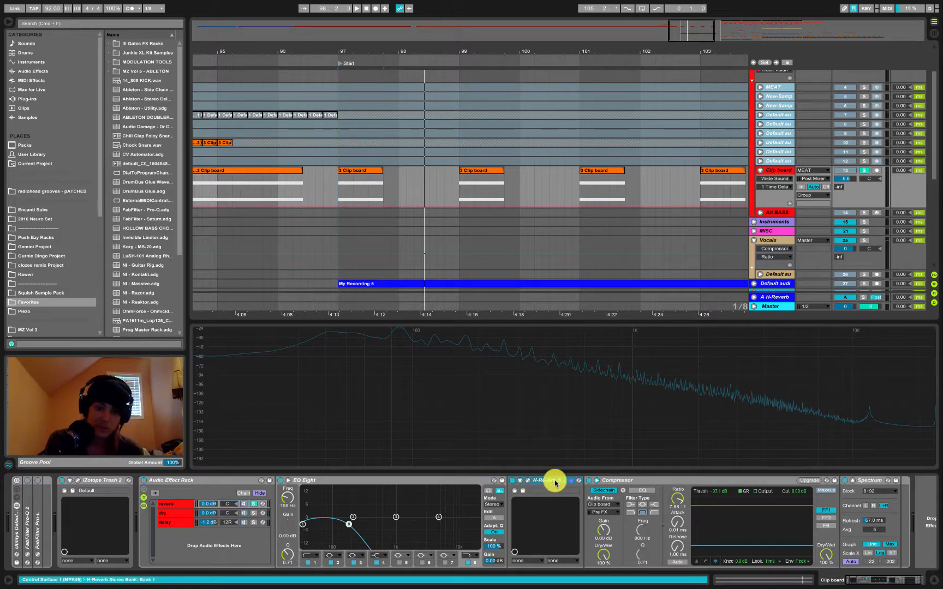
{"action": "left_click", "coordinate": [426, 482]}
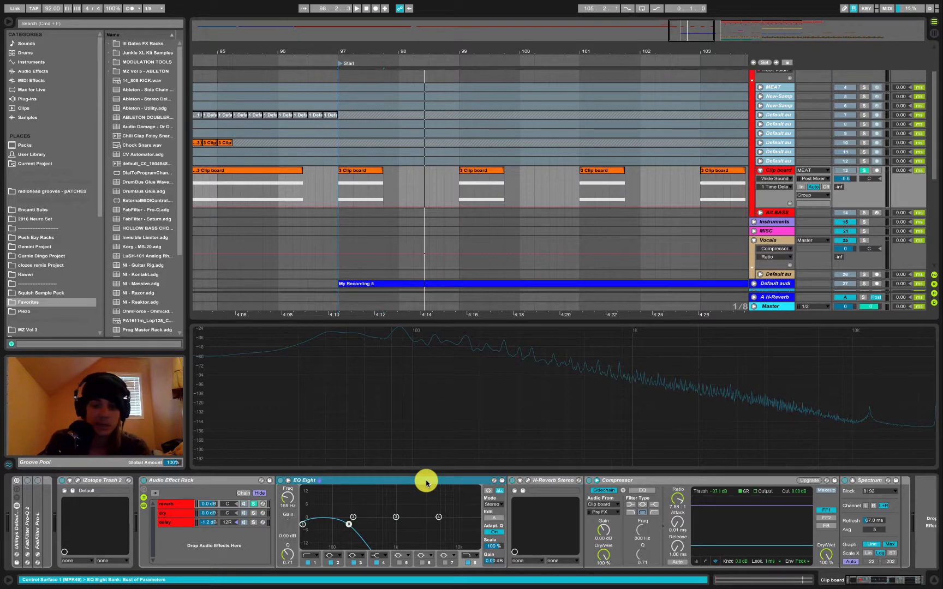
{"action": "left_click", "coordinate": [557, 480]}
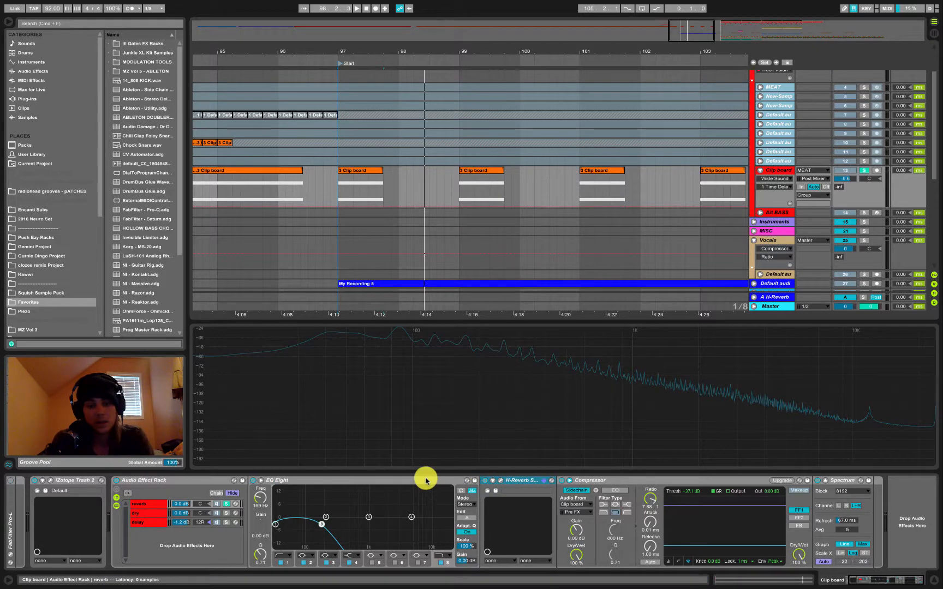
{"action": "left_click", "coordinate": [426, 481]}
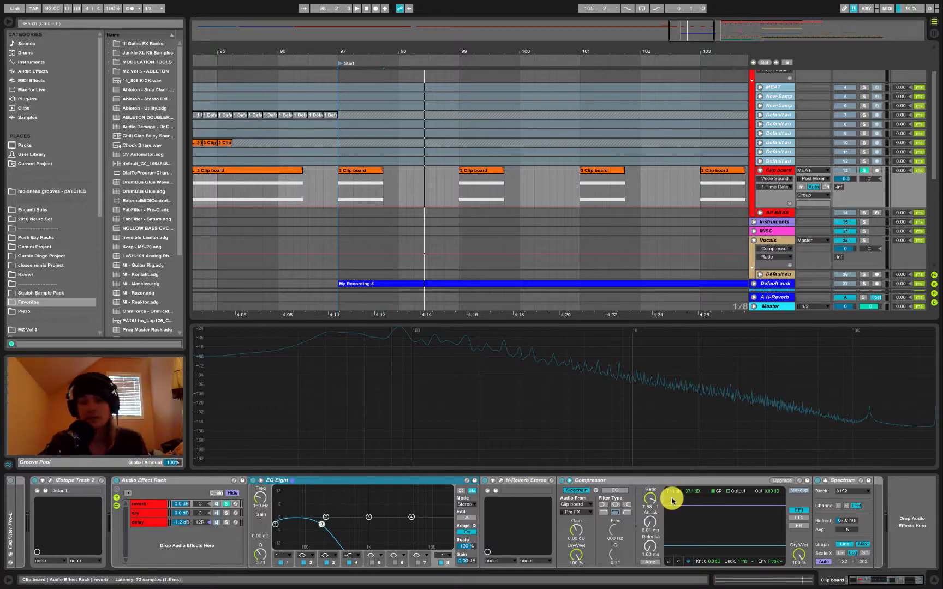
Step: Inspect the H-Reverb settings in the plug-in window and close it
{"action": "left_click", "coordinate": [500, 480]}
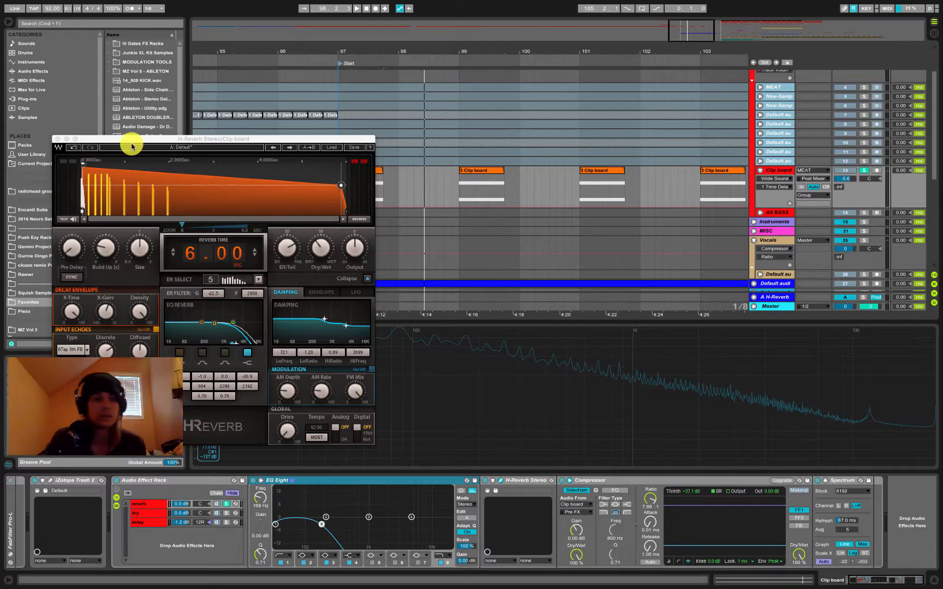
{"action": "left_click", "coordinate": [57, 140]}
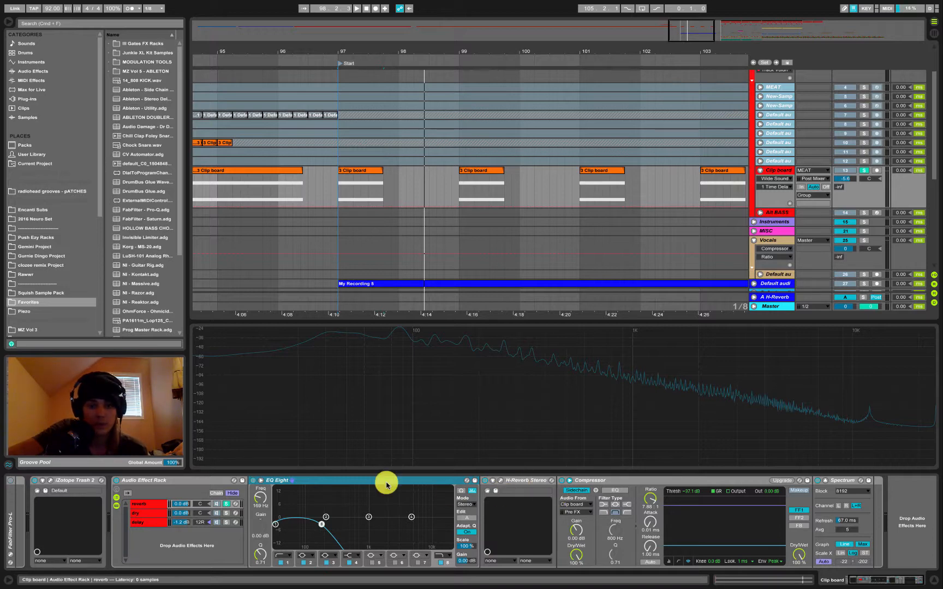
{"action": "left_click", "coordinate": [501, 481]}
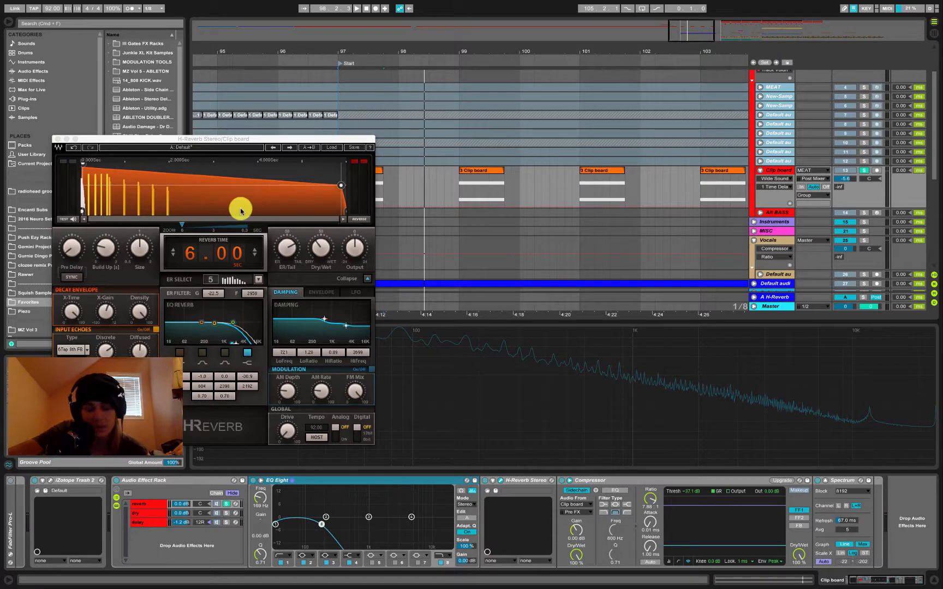
{"action": "left_click", "coordinate": [58, 139]}
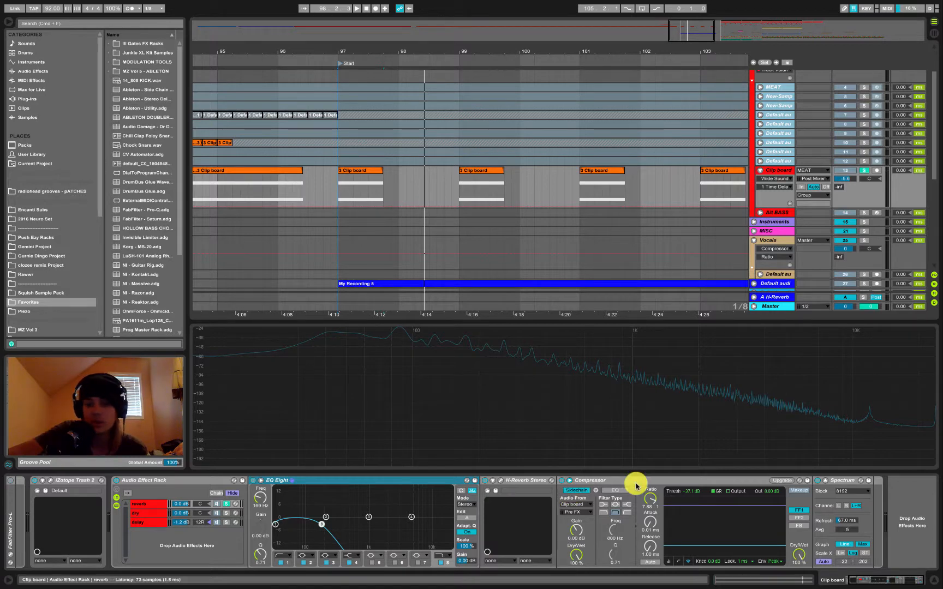
Step: Examine the sidechained Compressor after the H-Reverb while playing the Clip board clip with the reverb chain soloed
{"action": "left_click", "coordinate": [598, 482]}
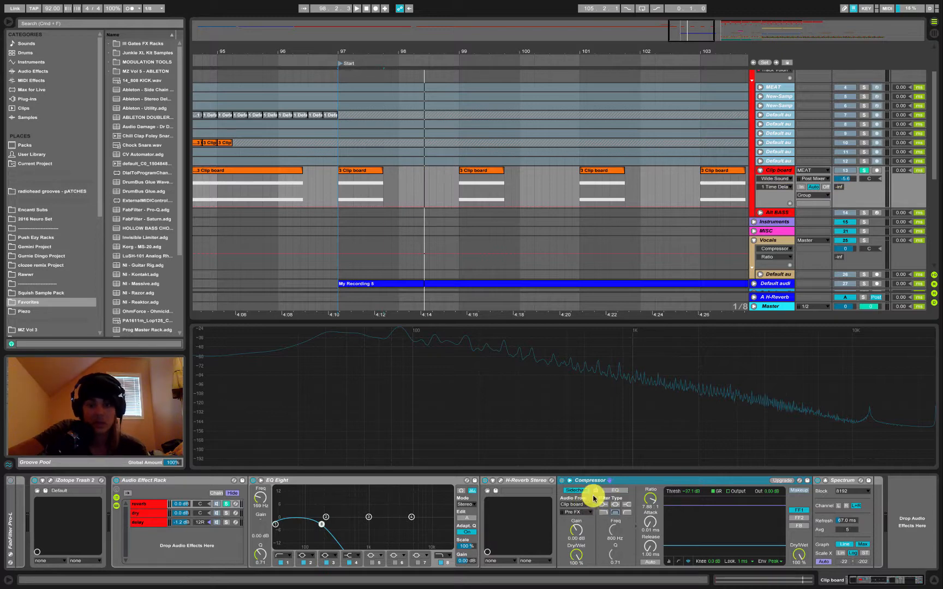
{"action": "left_click", "coordinate": [340, 192]}
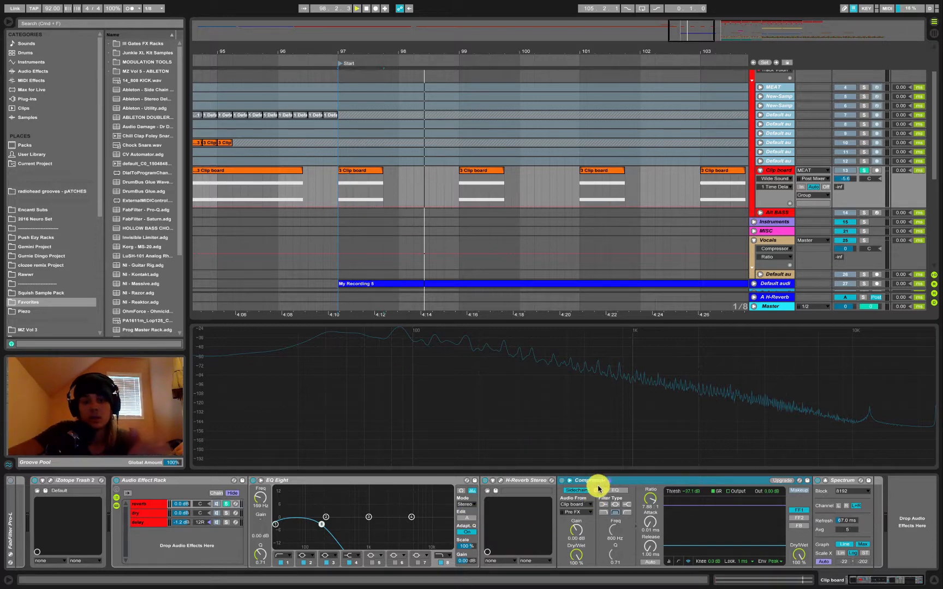
{"action": "key", "text": "space"}
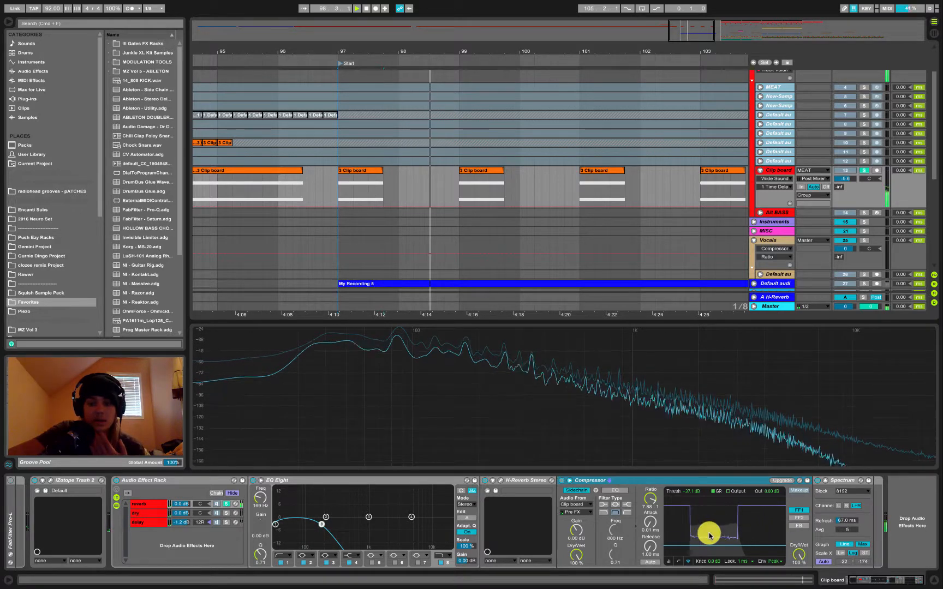
{"action": "key", "text": "space"}
{"action": "left_click", "coordinate": [346, 192]}
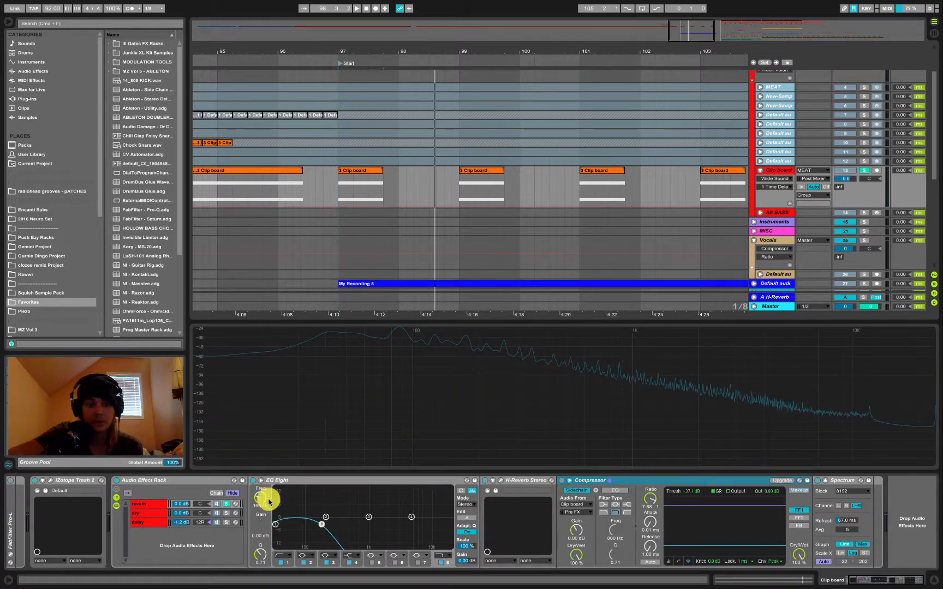
Step: Unsolo the reverb chain and audition the rack's delay chain on its own
{"action": "left_click", "coordinate": [227, 505]}
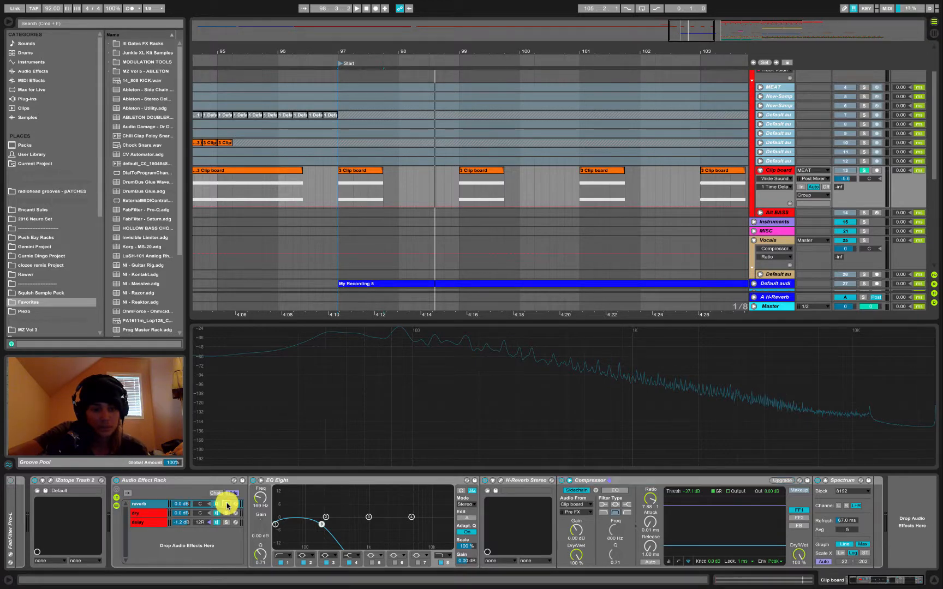
{"action": "left_click", "coordinate": [149, 522]}
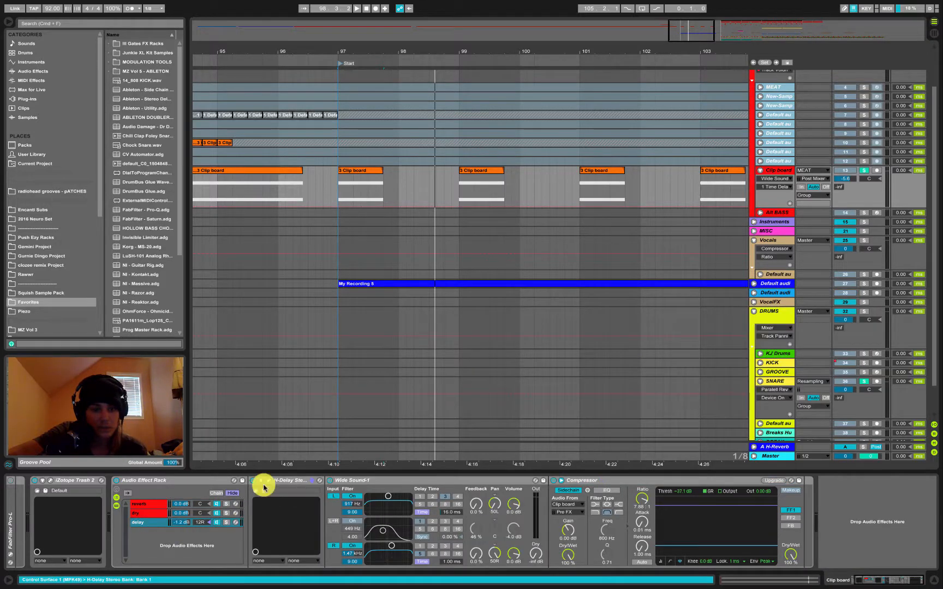
{"action": "key", "text": "space"}
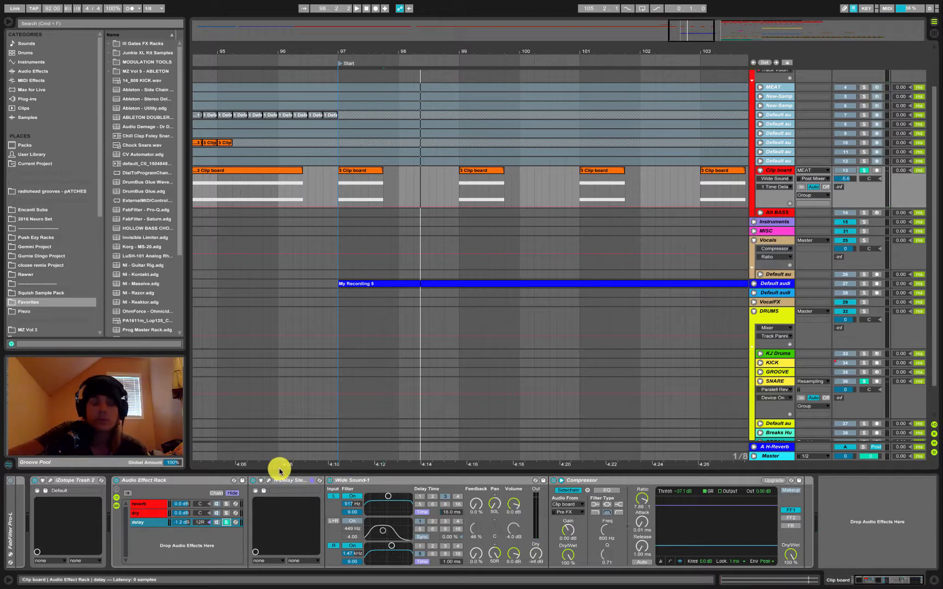
Step: Examine the filter and delay time settings of the Wide Sound-1 device in the delay chain
{"action": "left_click", "coordinate": [371, 482]}
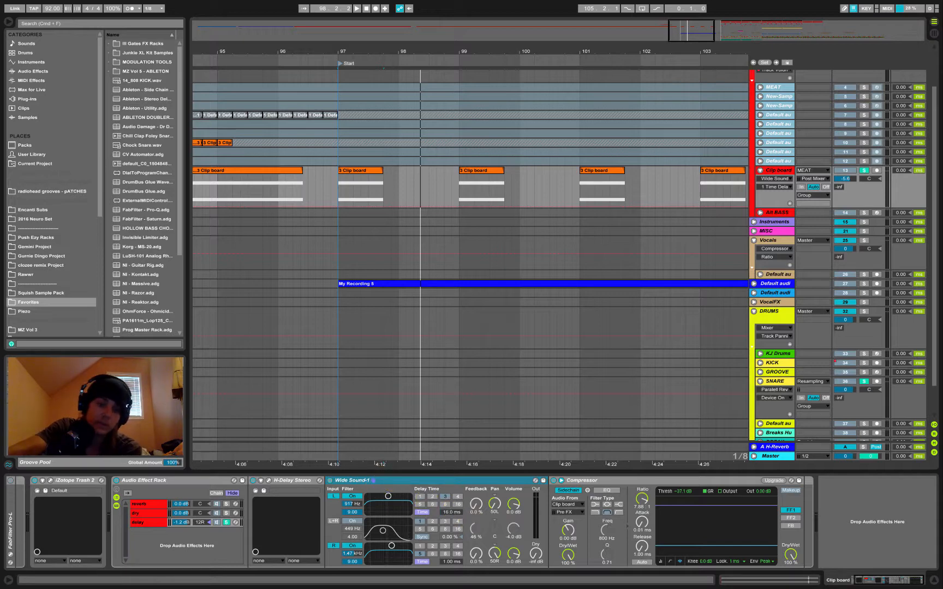
{"action": "left_click", "coordinate": [452, 512]}
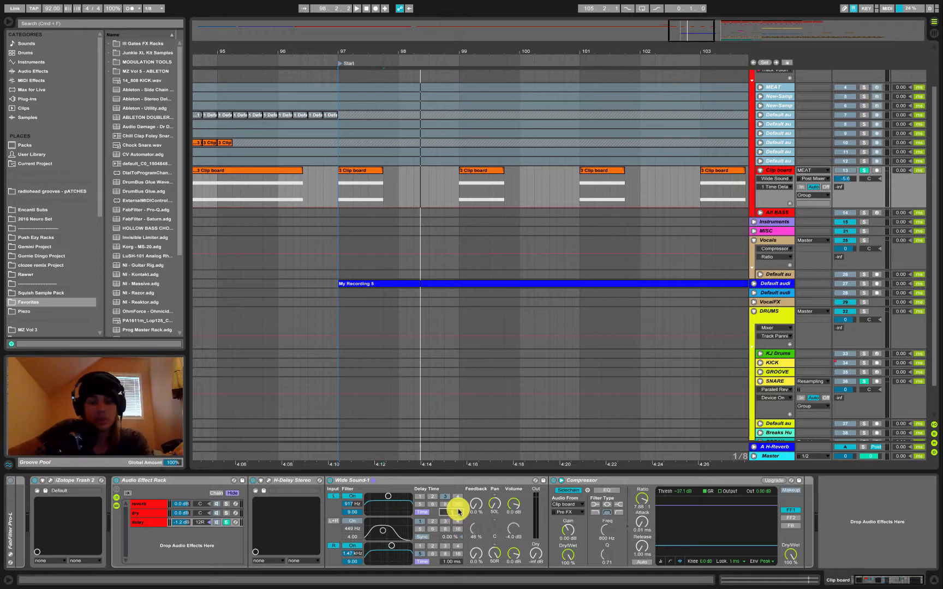
{"action": "left_click", "coordinate": [475, 480]}
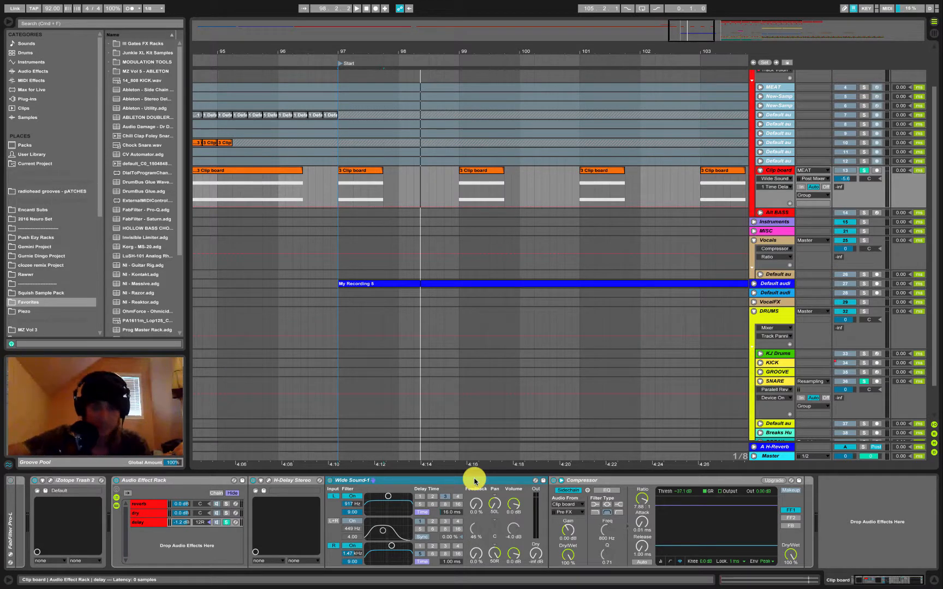
Step: Unsolo the delay chain, show the reverb chain's devices again and bring the arrangement up to the Drop at bar 105 into view
{"action": "left_click", "coordinate": [227, 523]}
{"action": "left_click", "coordinate": [161, 503]}
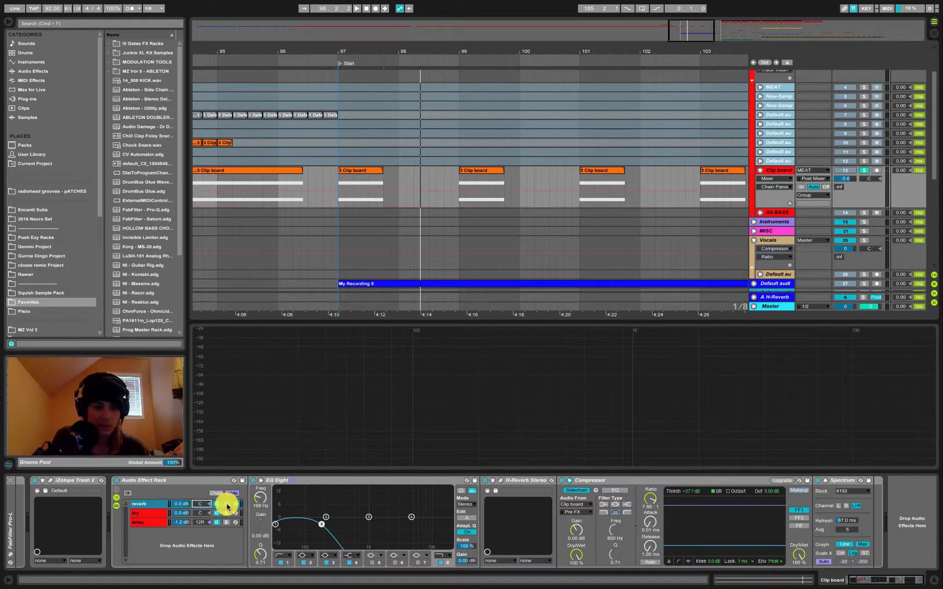
{"action": "left_click", "coordinate": [205, 504]}
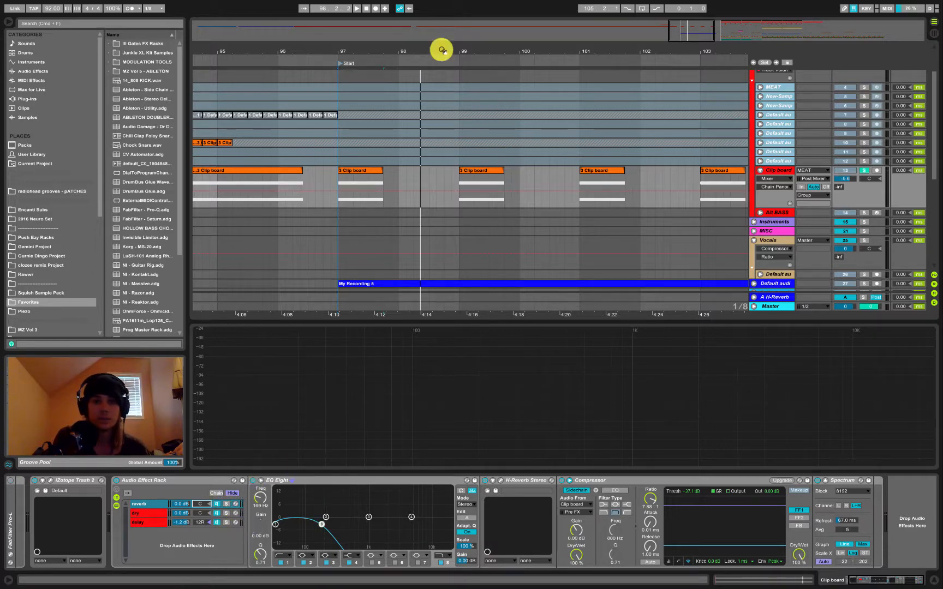
{"action": "left_click_drag", "start_coordinate": [441, 50], "coordinate": [421, 46]}
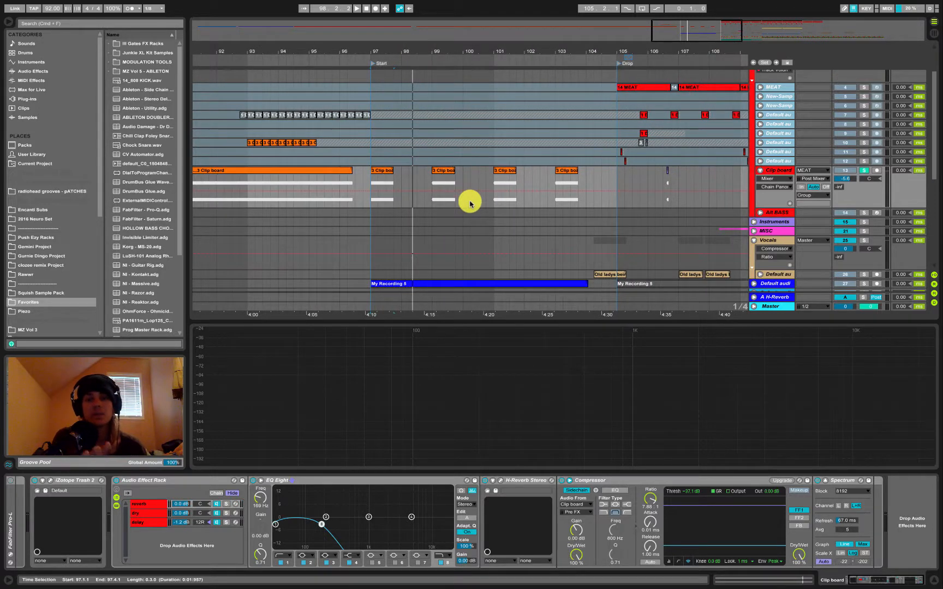